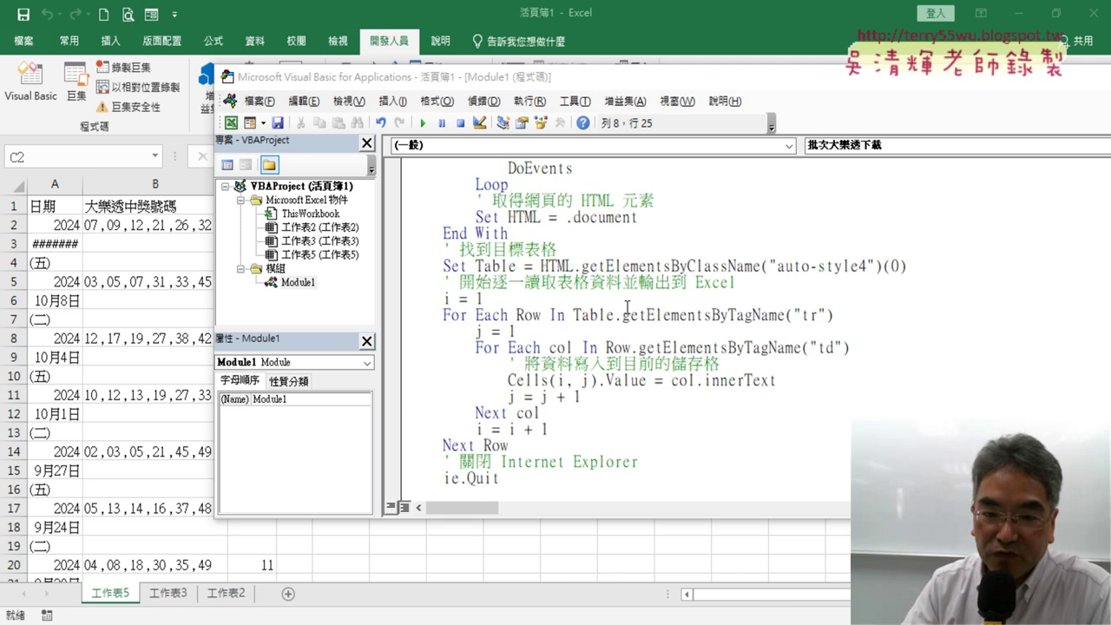
scroll(631, 306, down, 3)
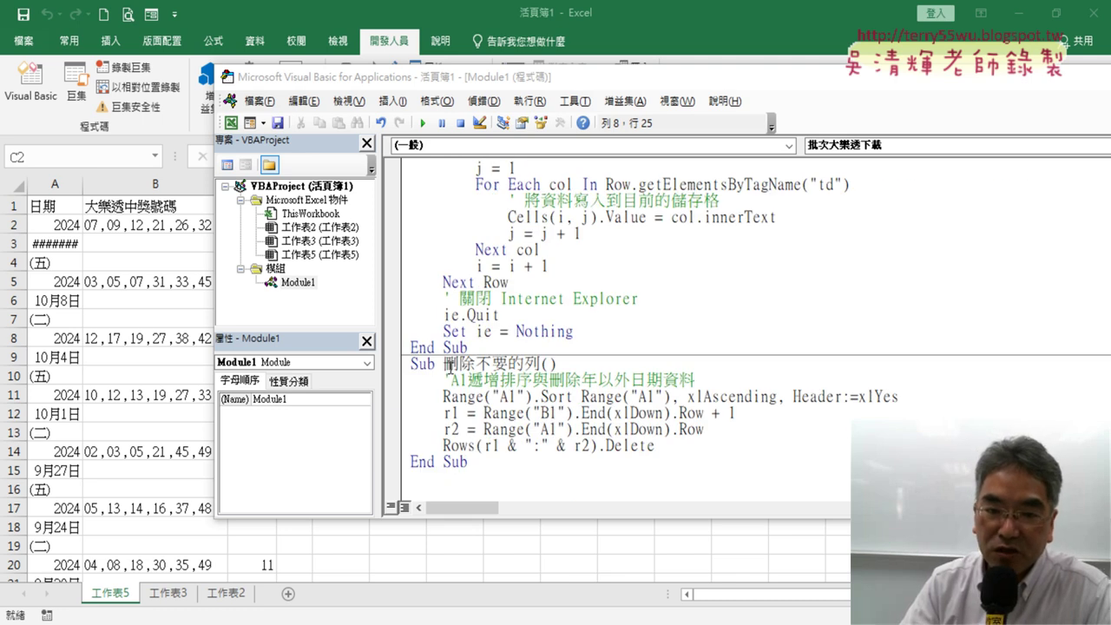
Inspect the Range("A1").Sort statement in the 刪除不要的列 macro, then return to worksheet 工作表5
drag(448, 365, 542, 364)
click(510, 397)
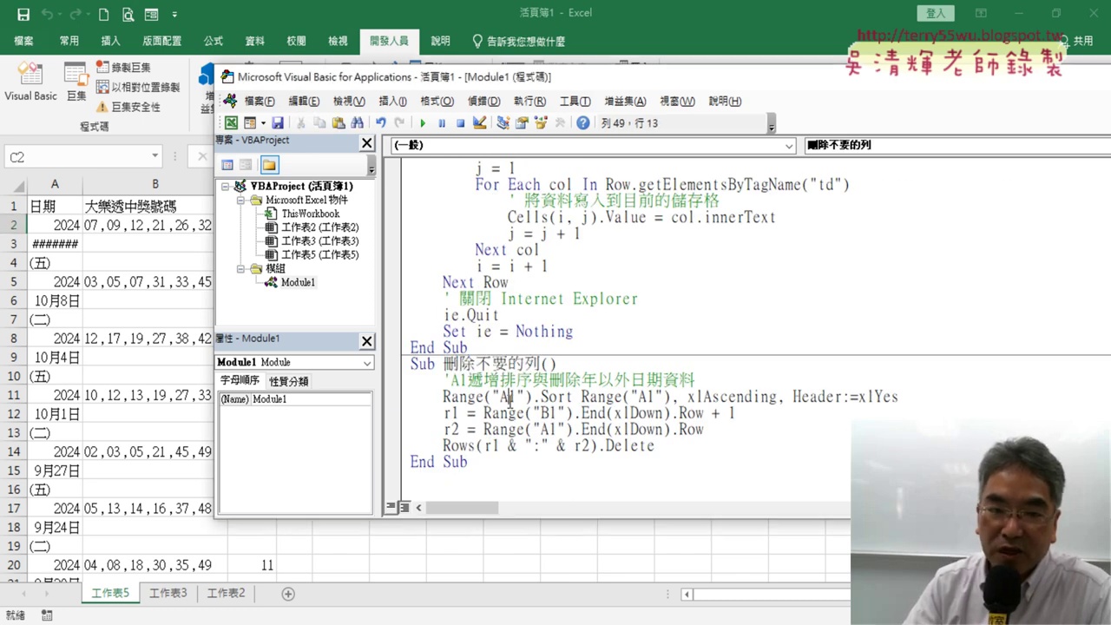
click(78, 211)
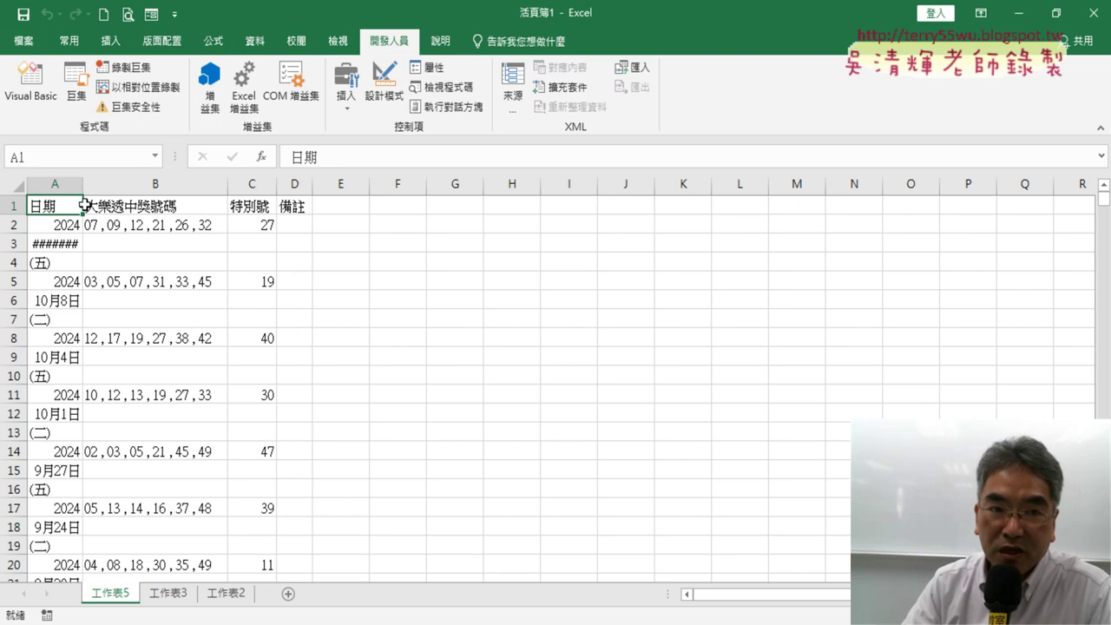
Sort the lottery rows A to Z by date, confirm the data ends at row 6835, and reopen Visual Basic
click(255, 45)
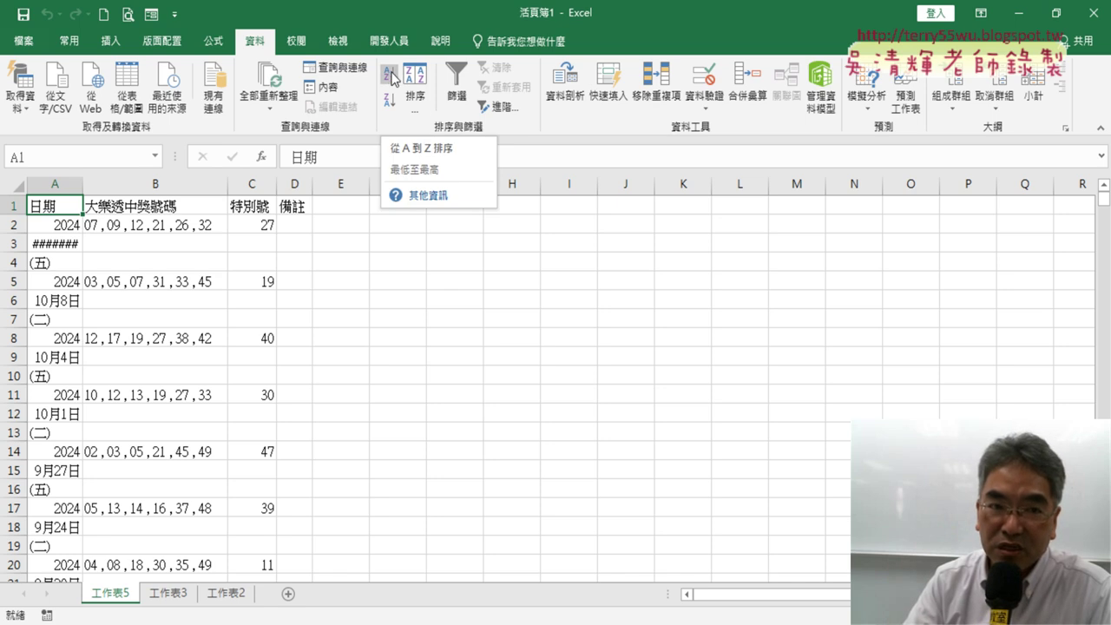
click(393, 78)
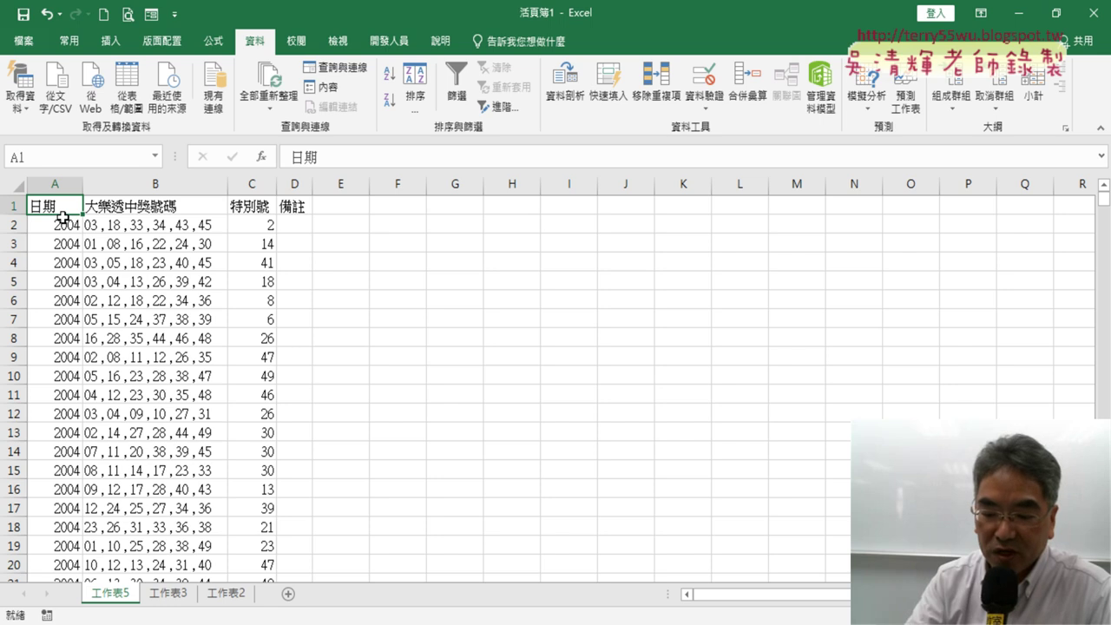
key(ctrl+Down)
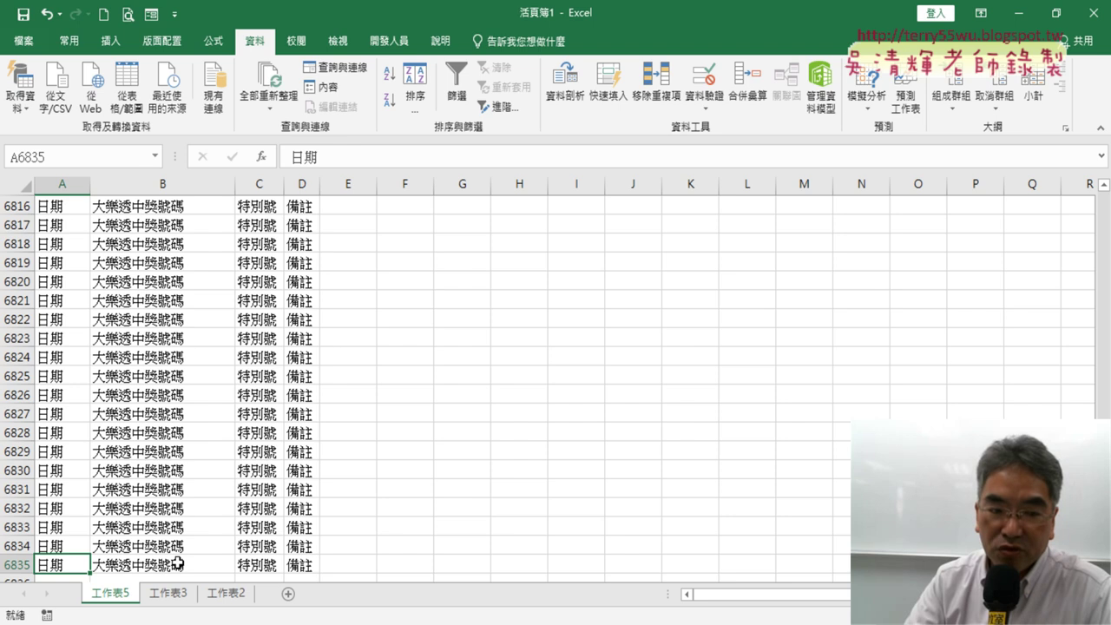
scroll(178, 563, up, 3)
scroll(278, 547, up, 4)
scroll(321, 539, up, 4)
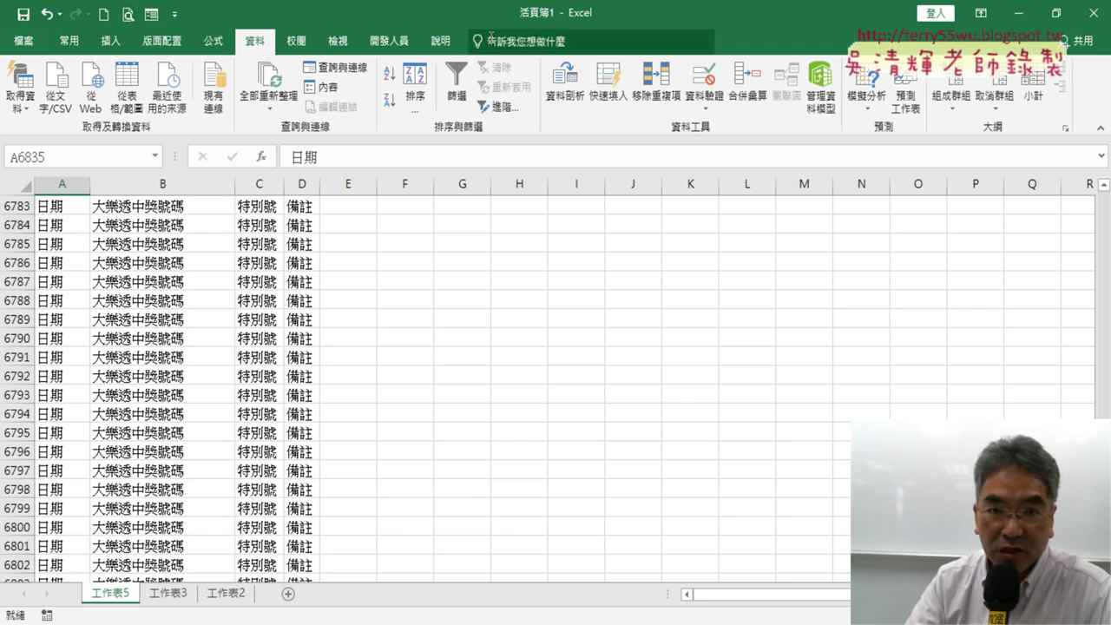
click(402, 47)
click(26, 87)
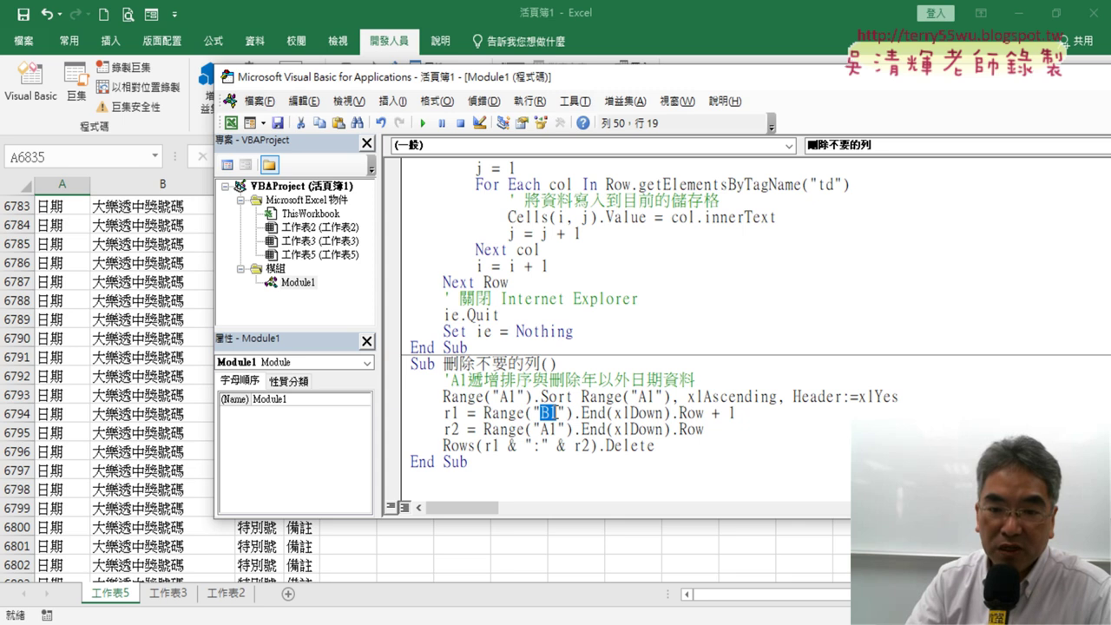
click(170, 203)
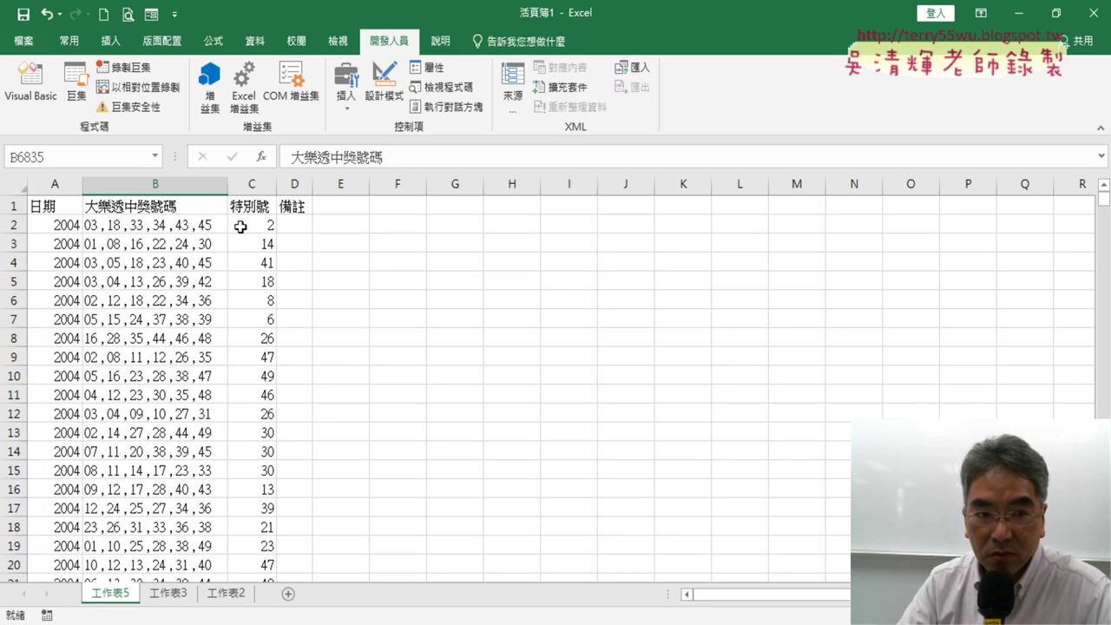
click(190, 205)
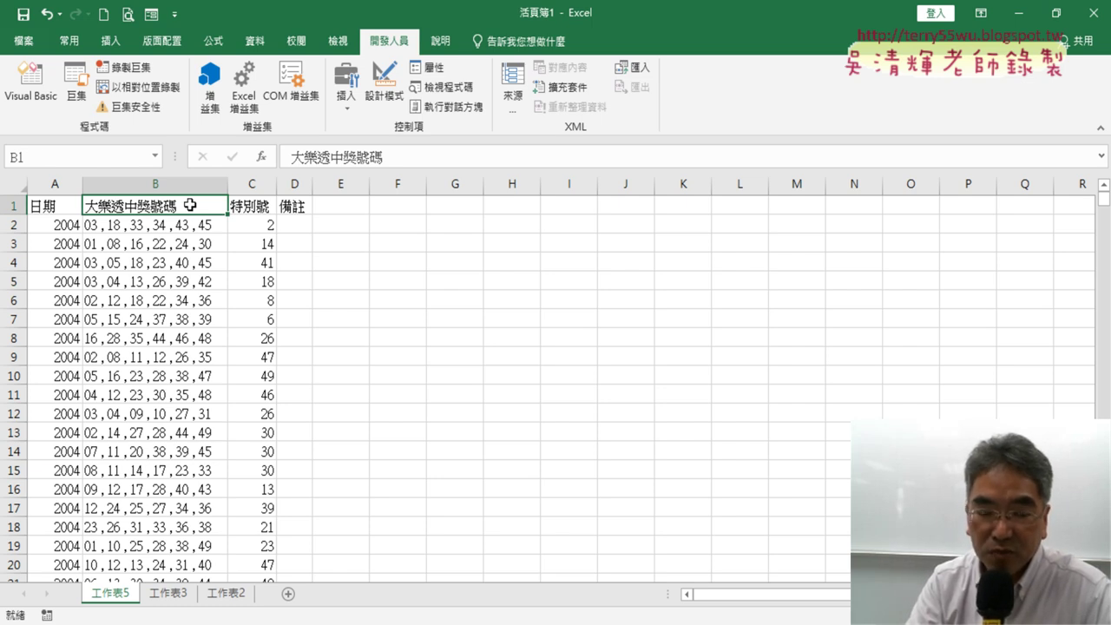
key(ctrl+Down)
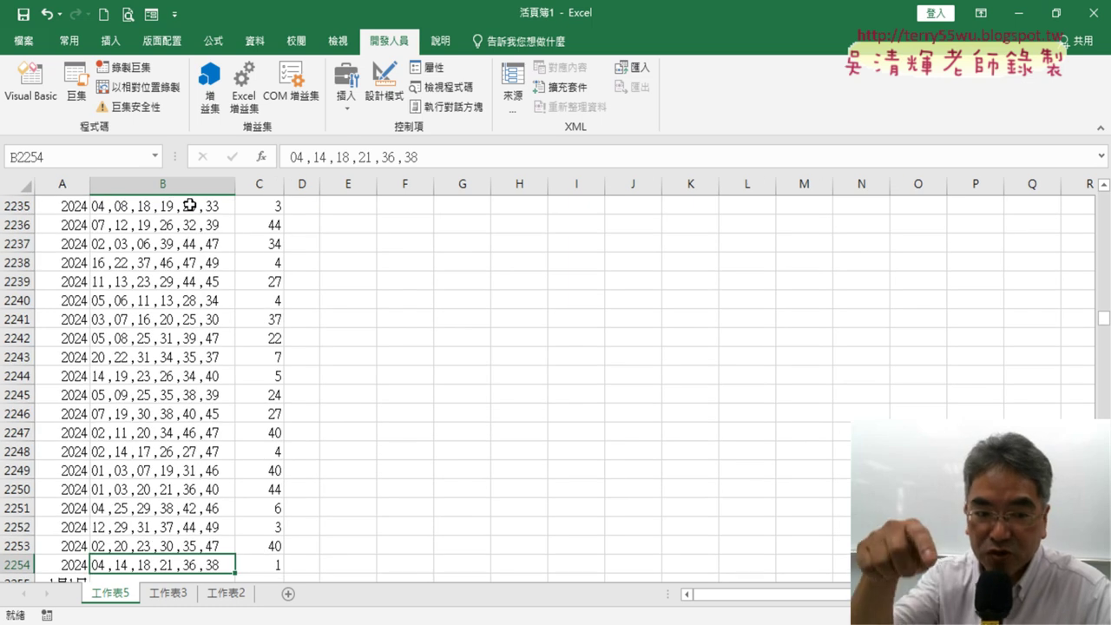
scroll(379, 388, down, 3)
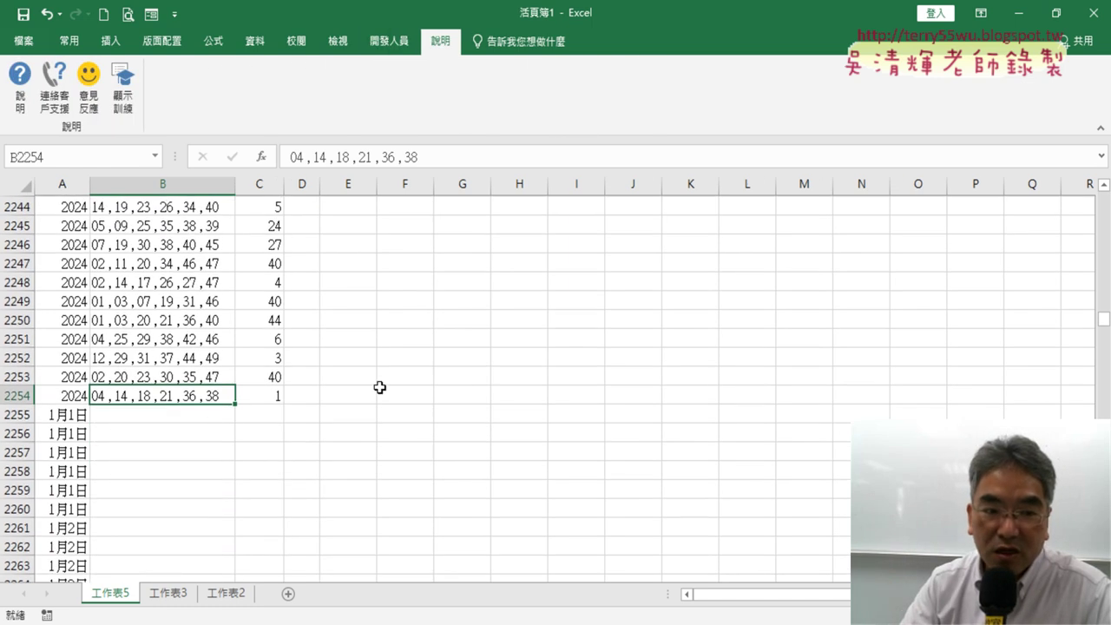
click(180, 417)
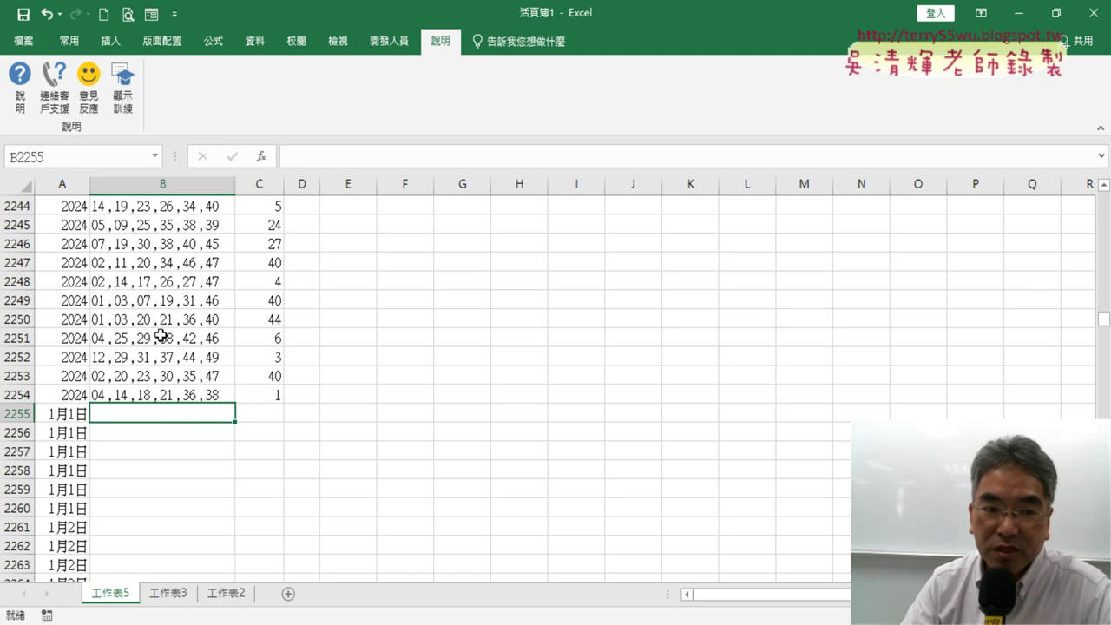
click(185, 396)
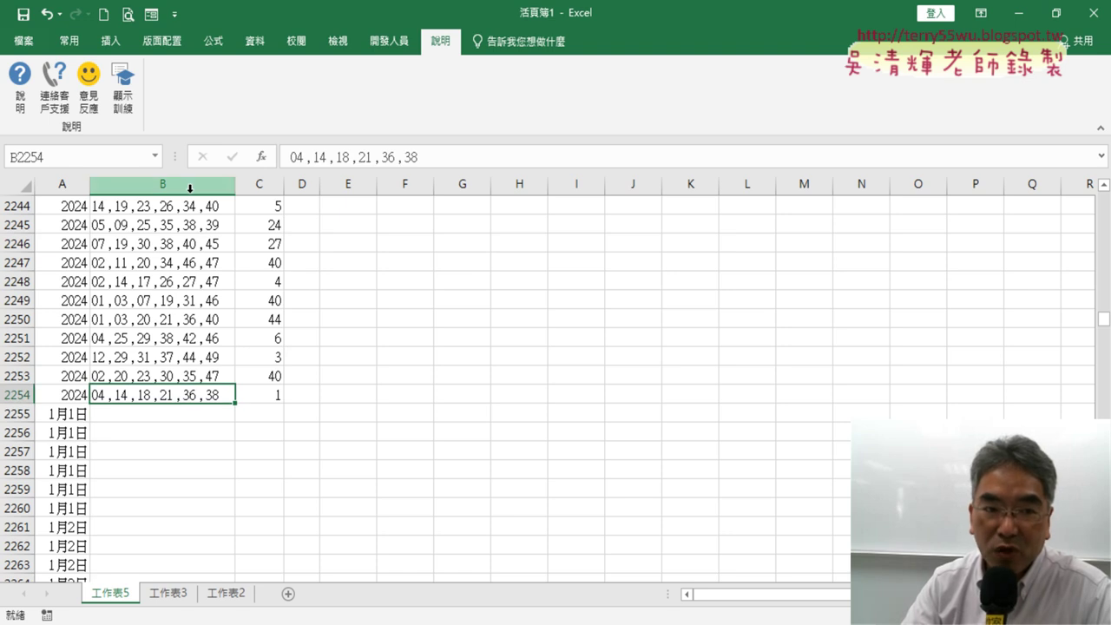
click(177, 418)
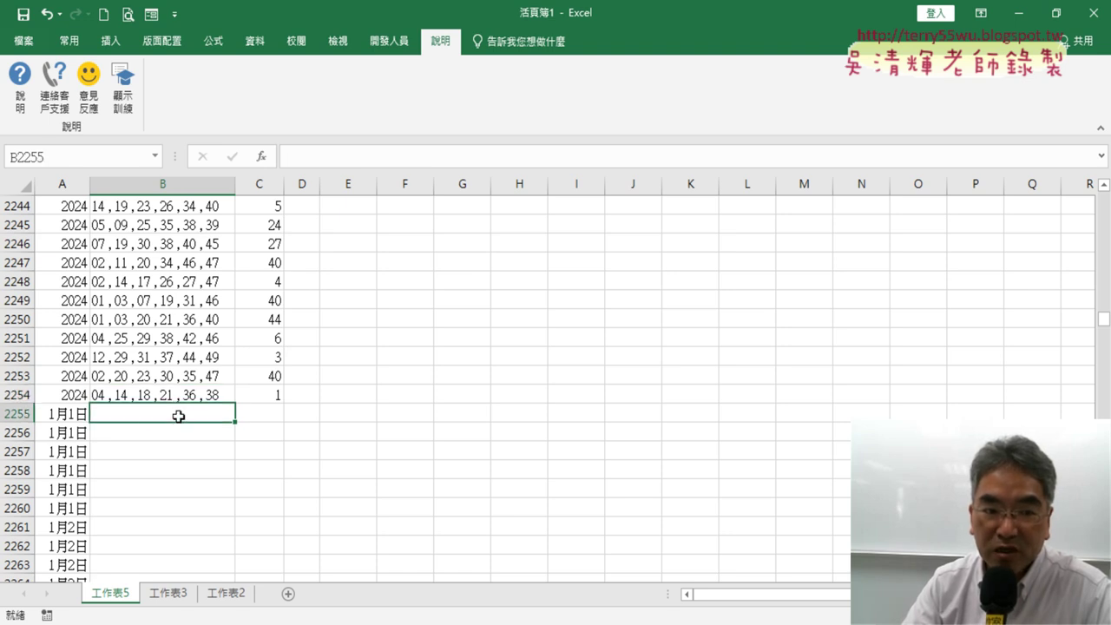
click(16, 415)
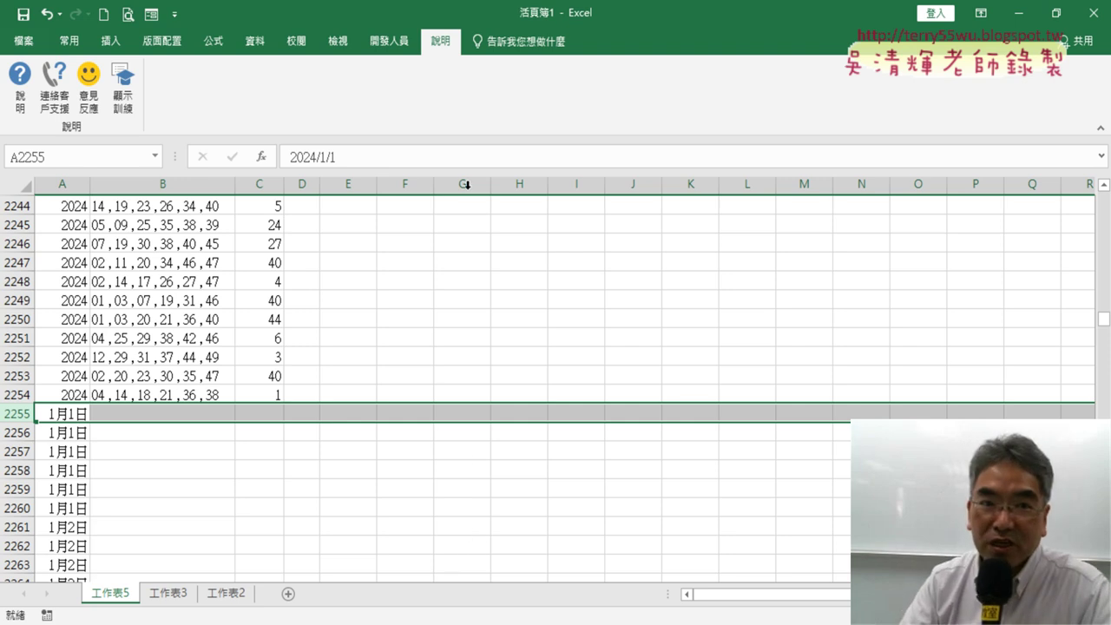
click(389, 41)
click(30, 83)
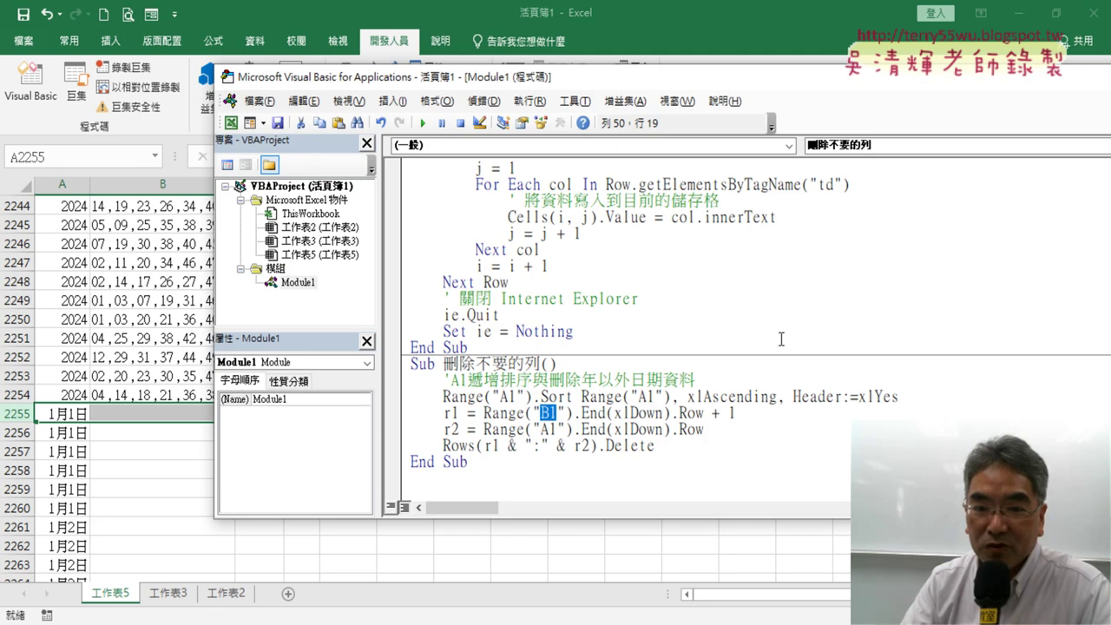
Highlight the macro's key parts: 刪除不要的列, Range("A1").Sort, xlAscending, the B1 reference and the + 1 offset
click(502, 380)
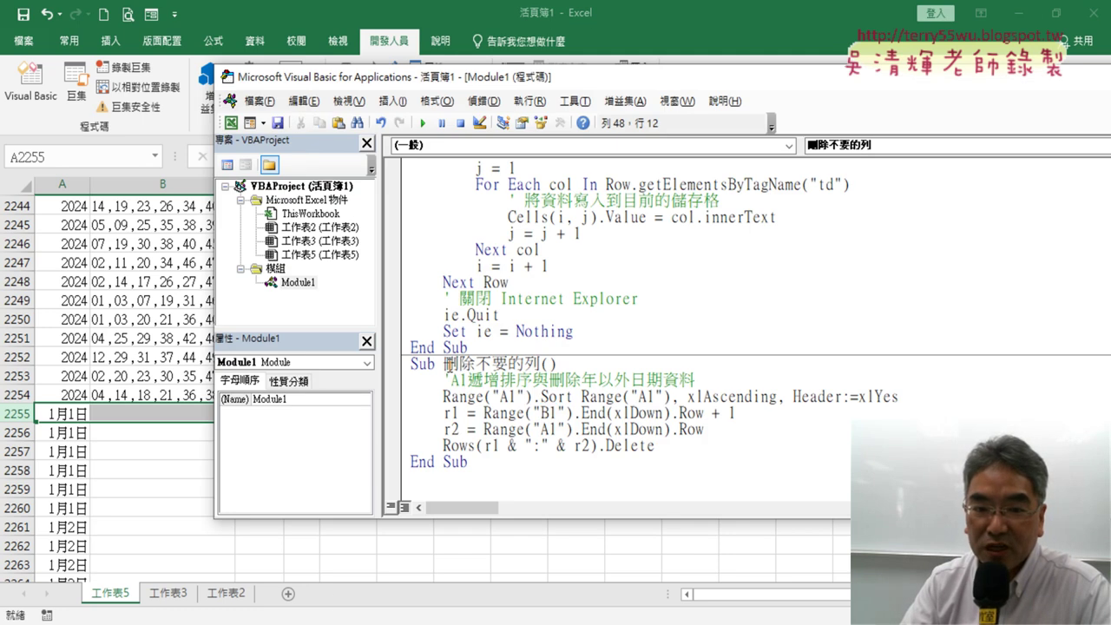
double_click(449, 364)
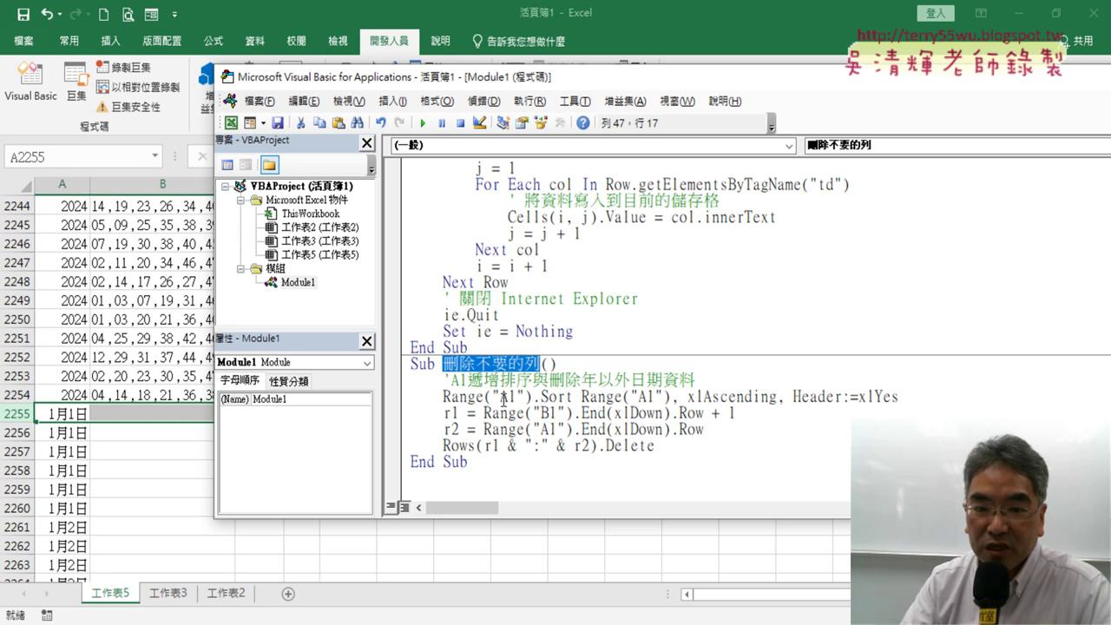
drag(444, 398, 573, 397)
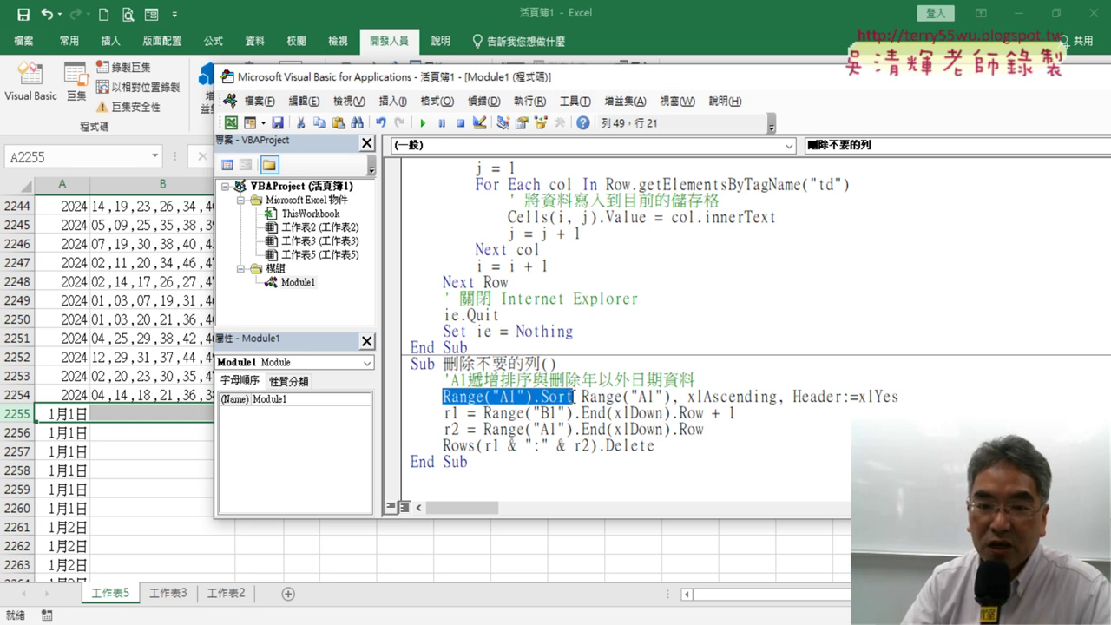
click(545, 397)
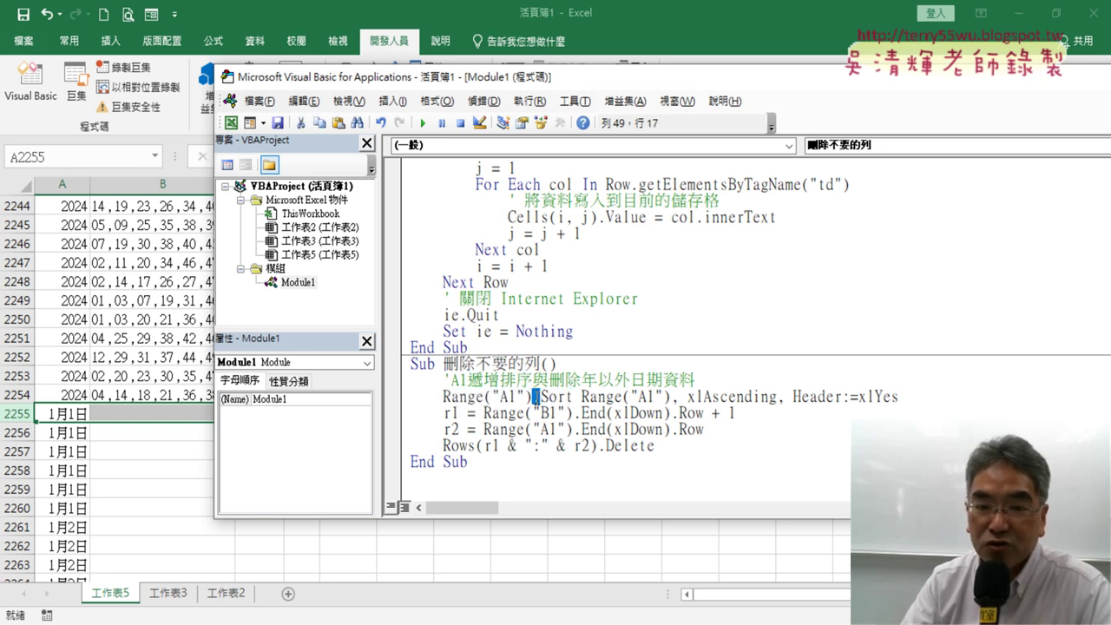
drag(536, 396, 575, 397)
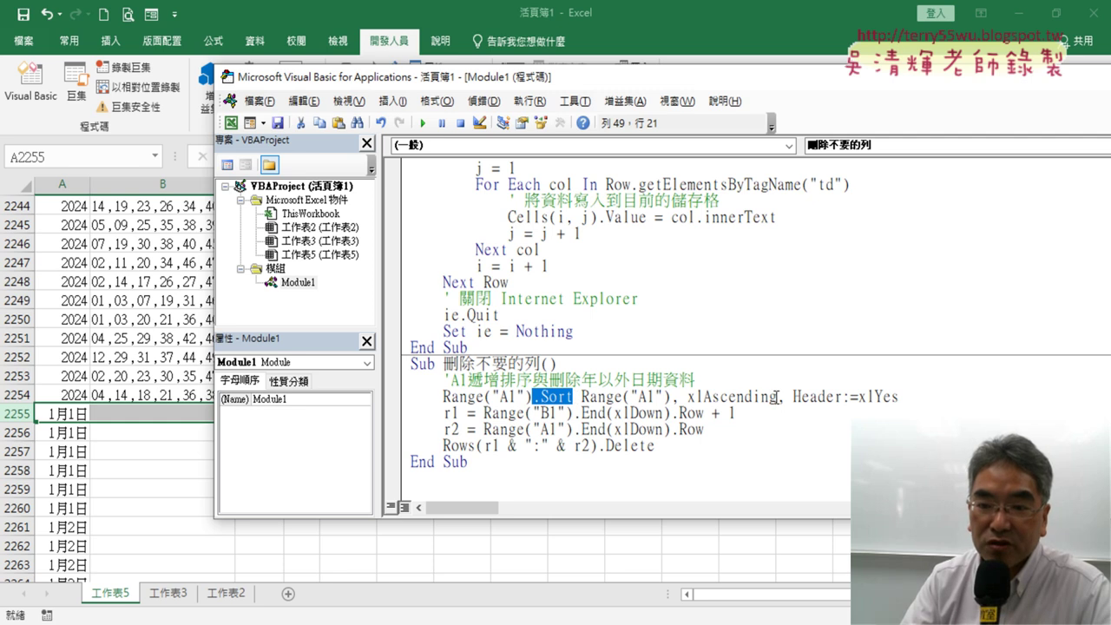
drag(777, 397, 708, 398)
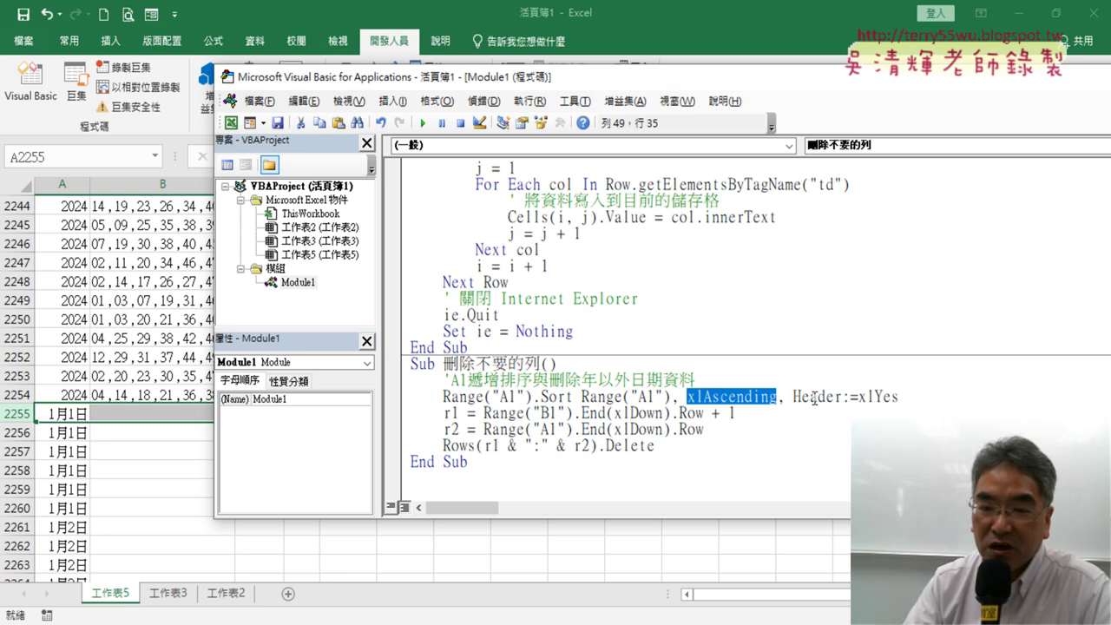
drag(542, 414, 550, 414)
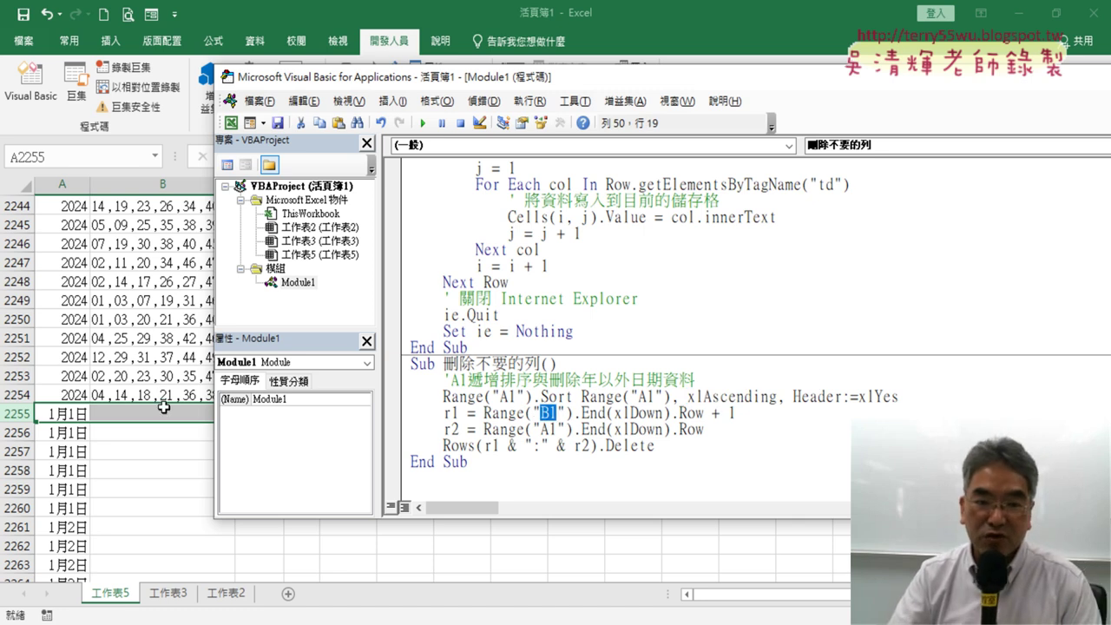
drag(746, 415, 713, 416)
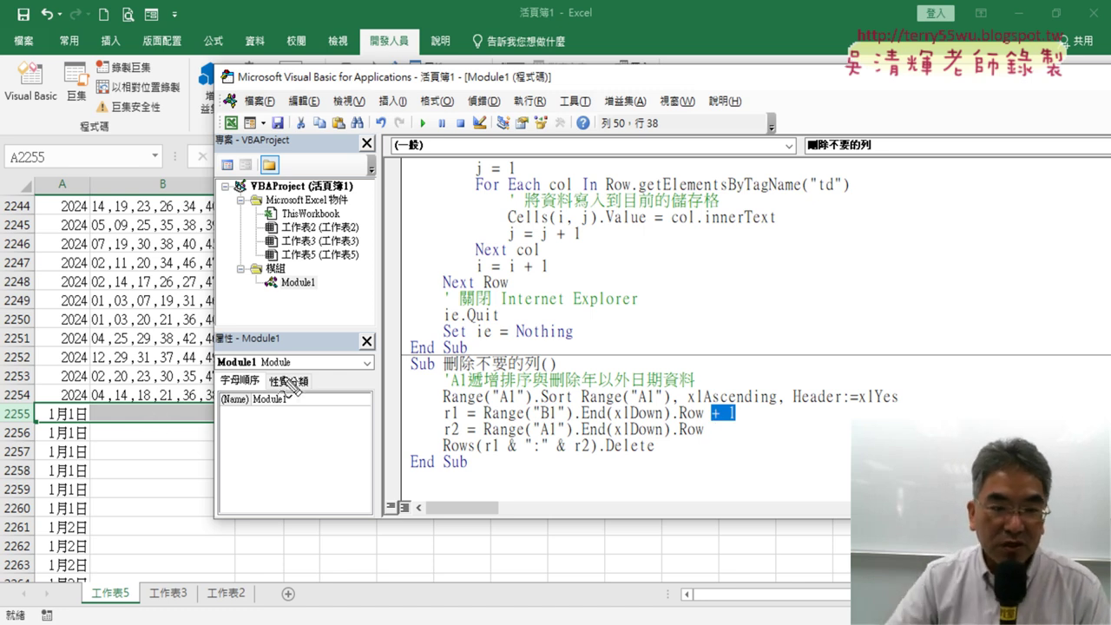
Mark further areas of the editor window, then return to worksheet 工作表5
drag(71, 406, 189, 405)
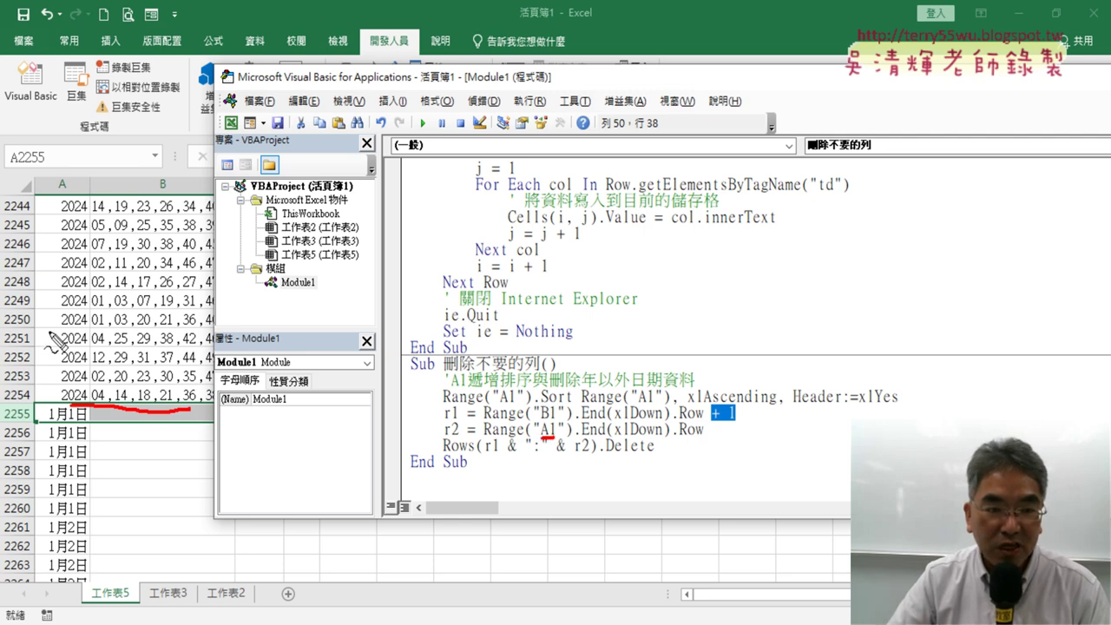
mouse_move(63, 330)
mouse_down()
mouse_move(44, 452)
mouse_move(84, 450)
mouse_up()
drag(101, 566, 182, 569)
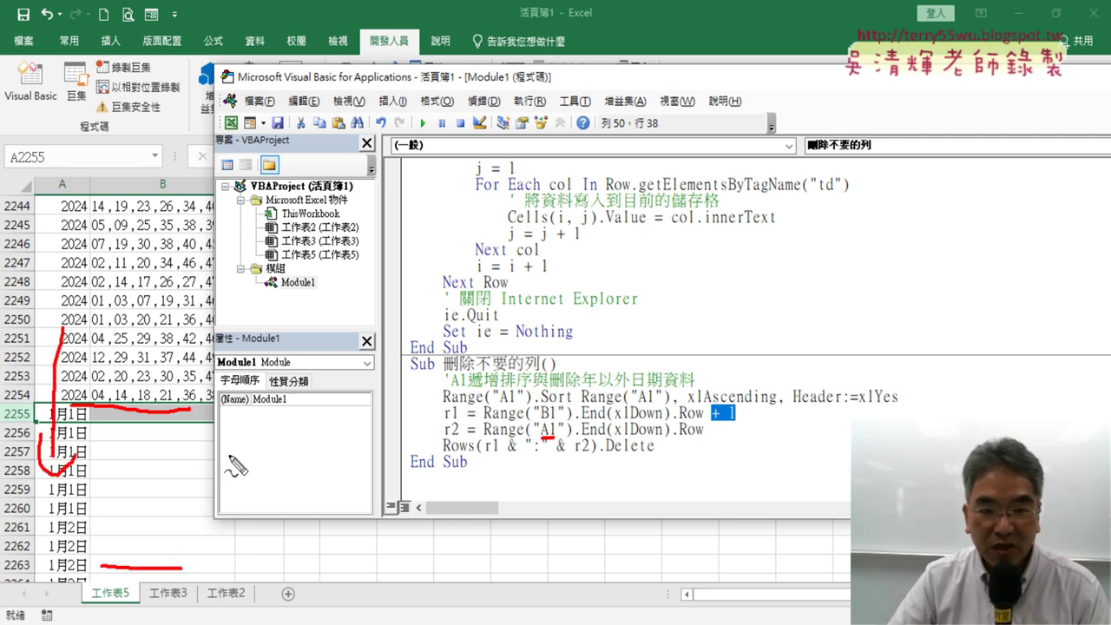
drag(608, 452, 655, 461)
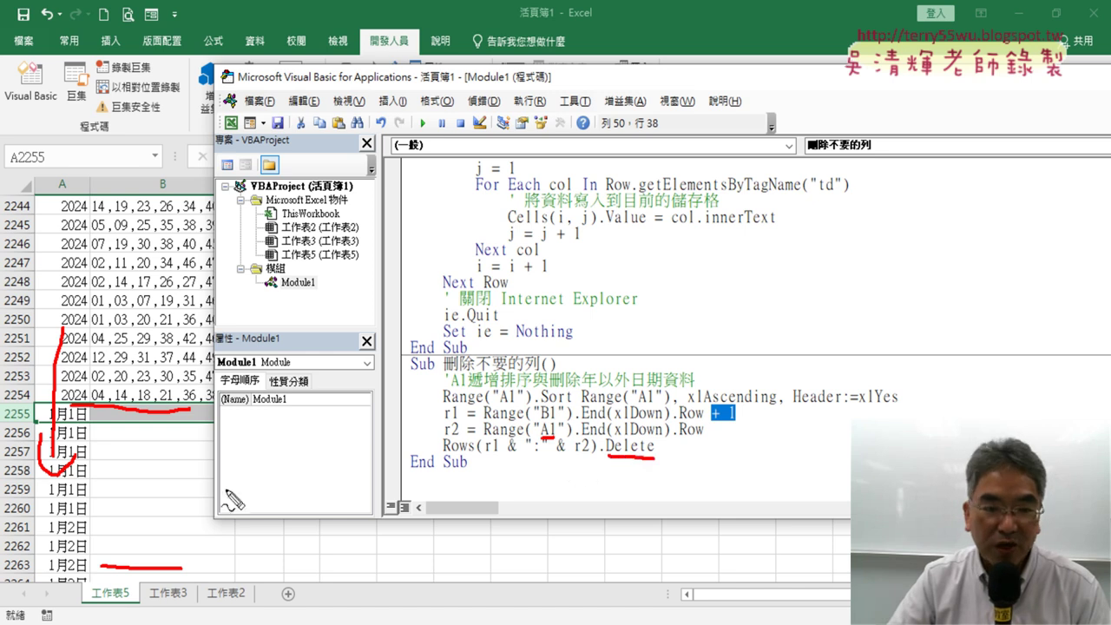
drag(169, 443, 102, 505)
drag(112, 455, 178, 512)
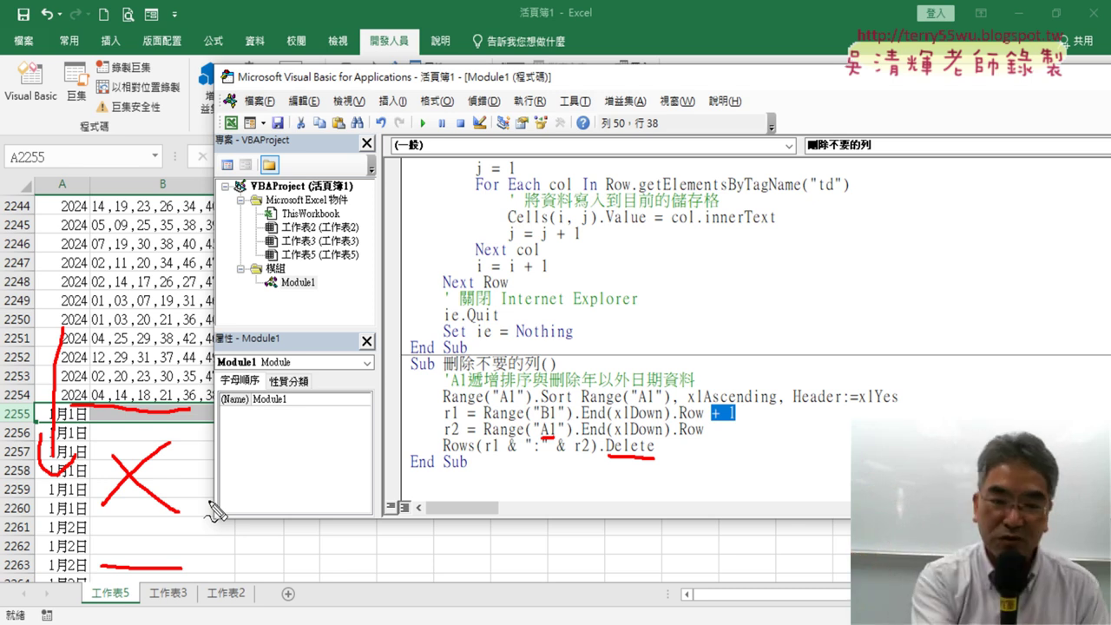
key(Escape)
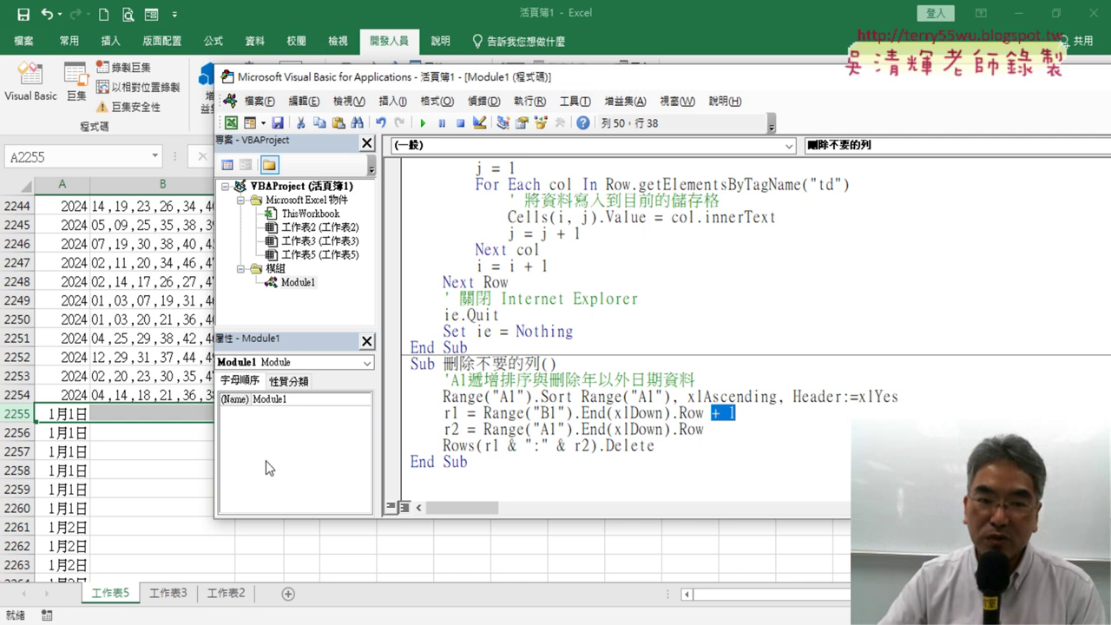
click(167, 445)
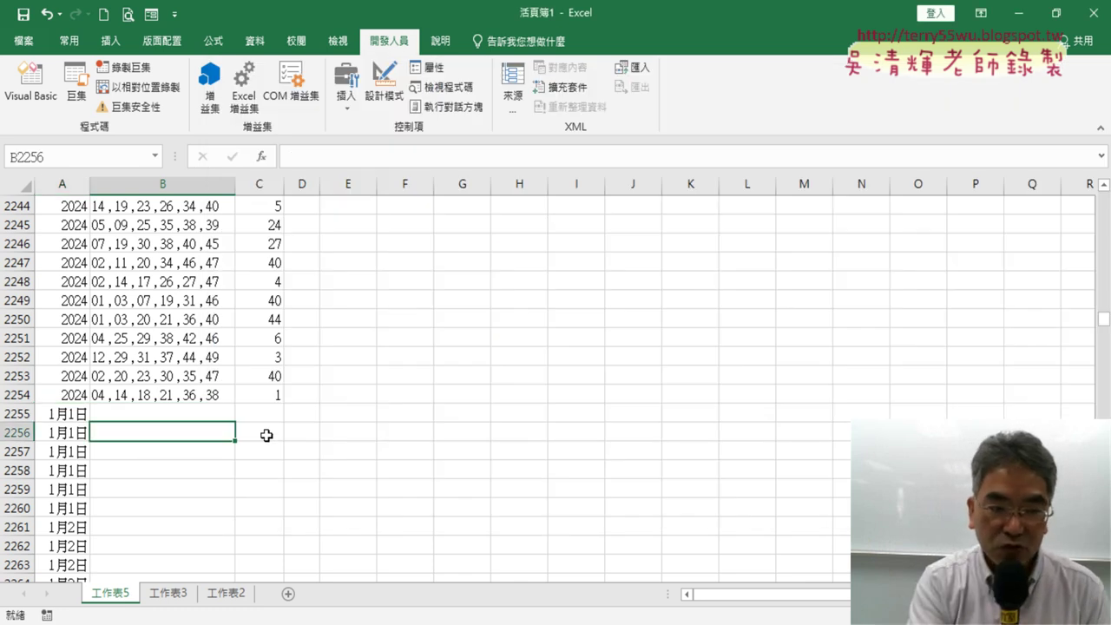
Run the 刪除不要的列 macro from the VBA editor
click(30, 87)
click(616, 415)
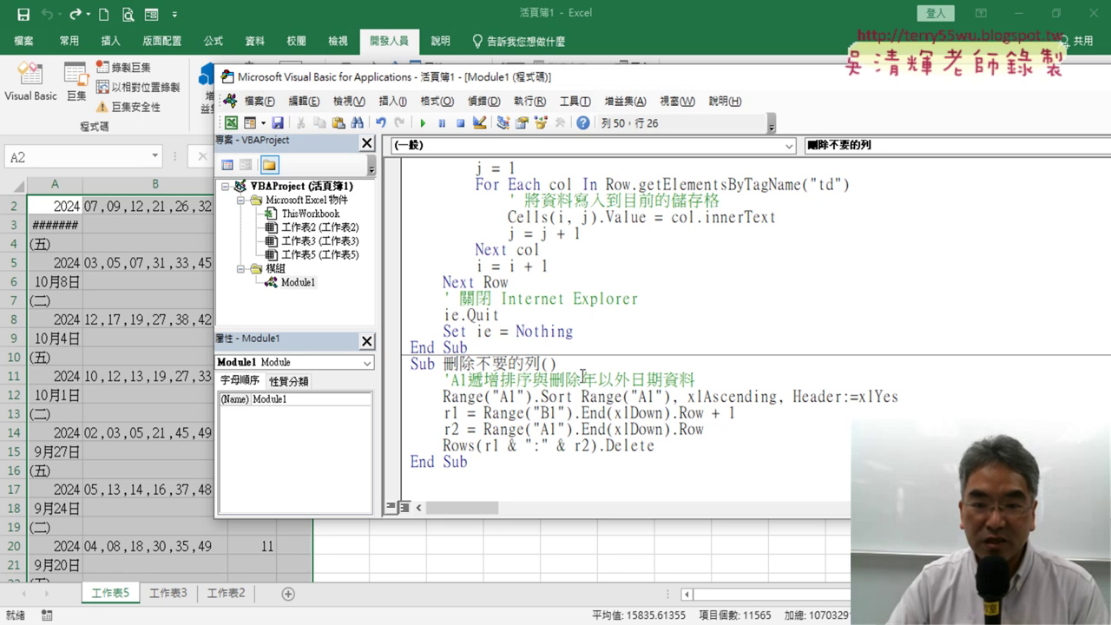
click(424, 123)
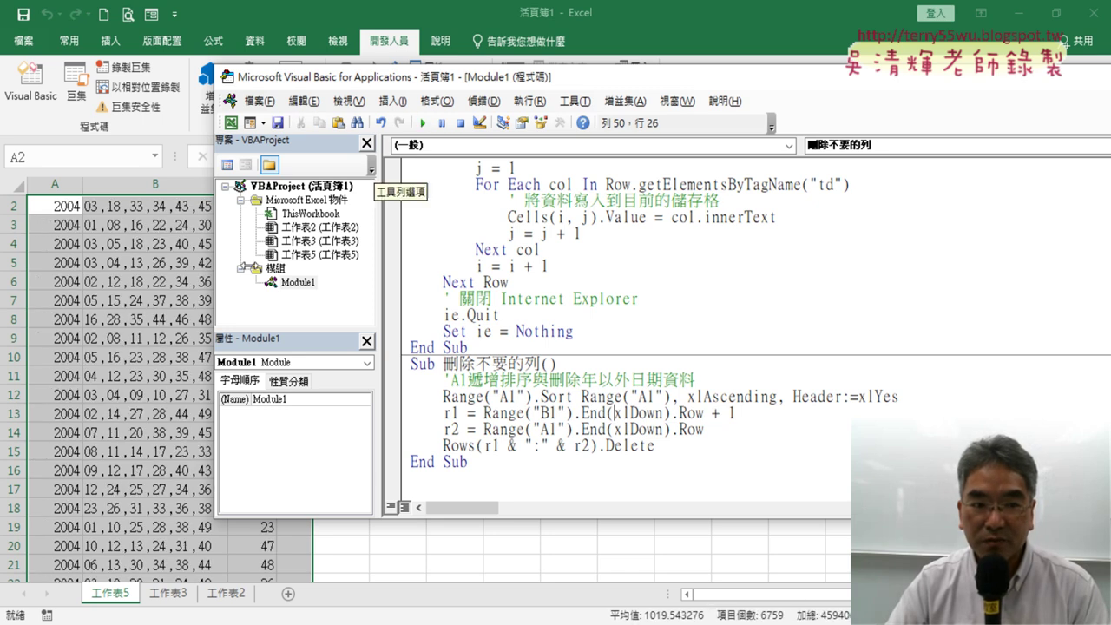
Verify the draws now end at row 2254 with an empty row below, then reopen Visual Basic
click(132, 297)
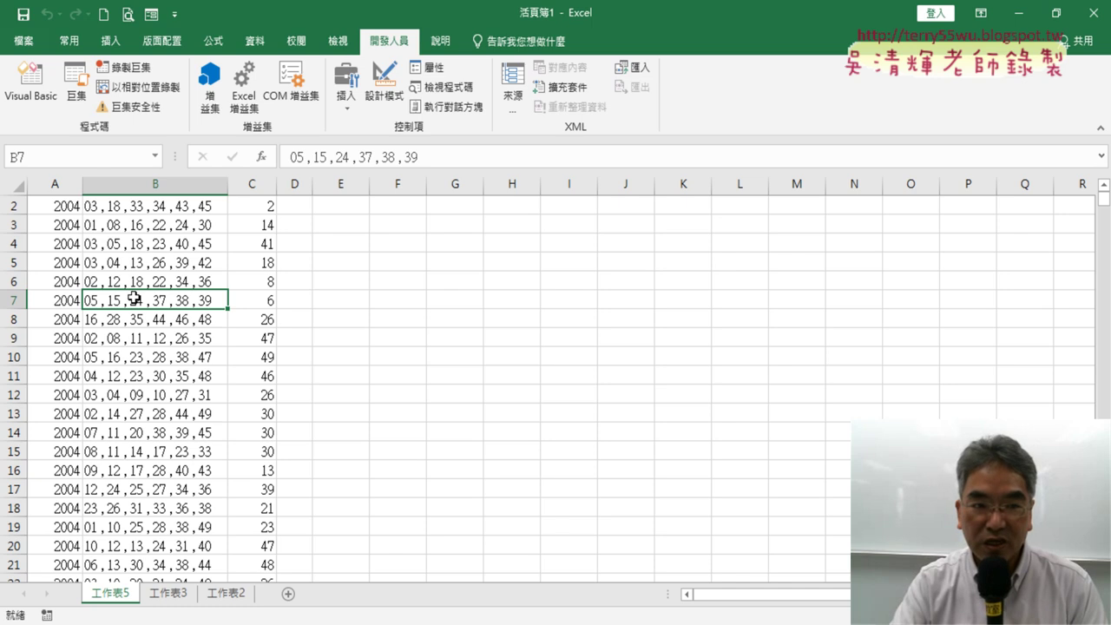
key(ctrl+Up)
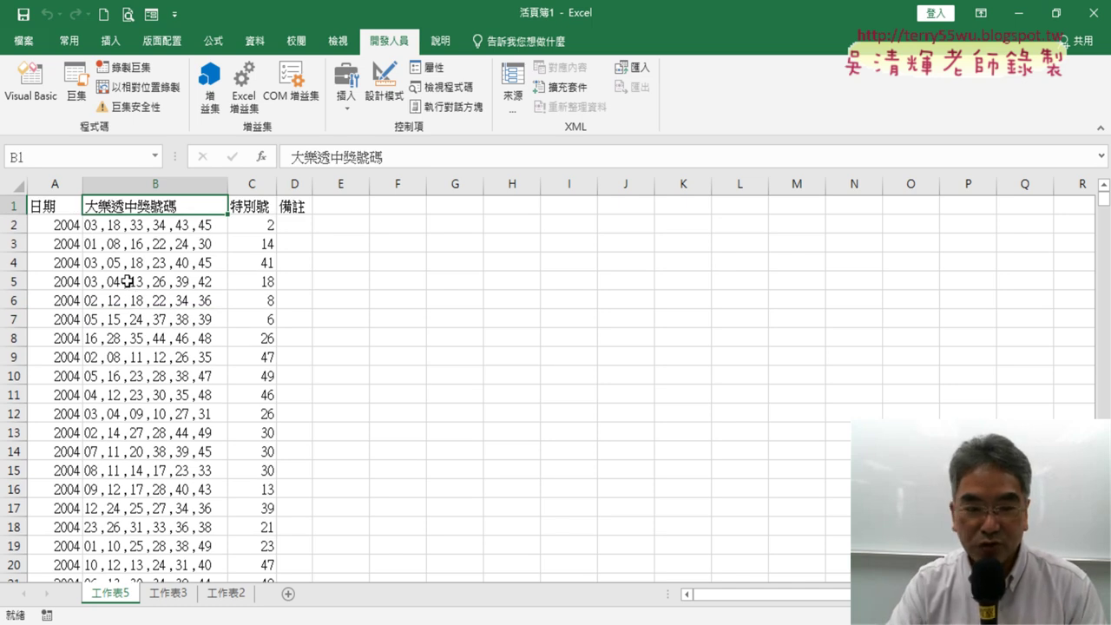
key(ctrl+Down)
key(Down)
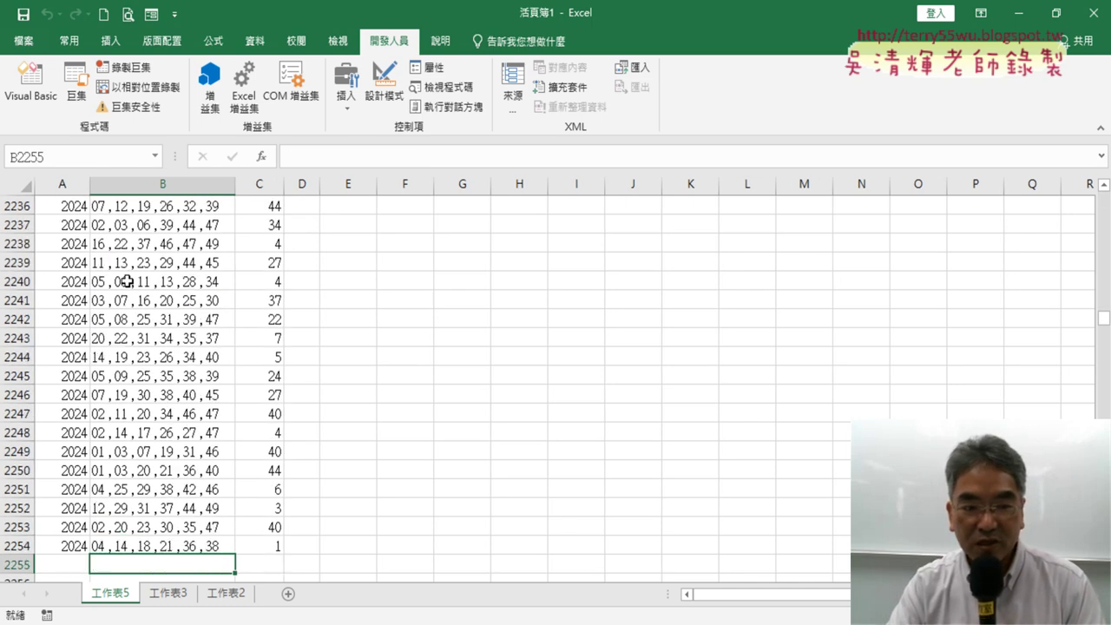
key(Up)
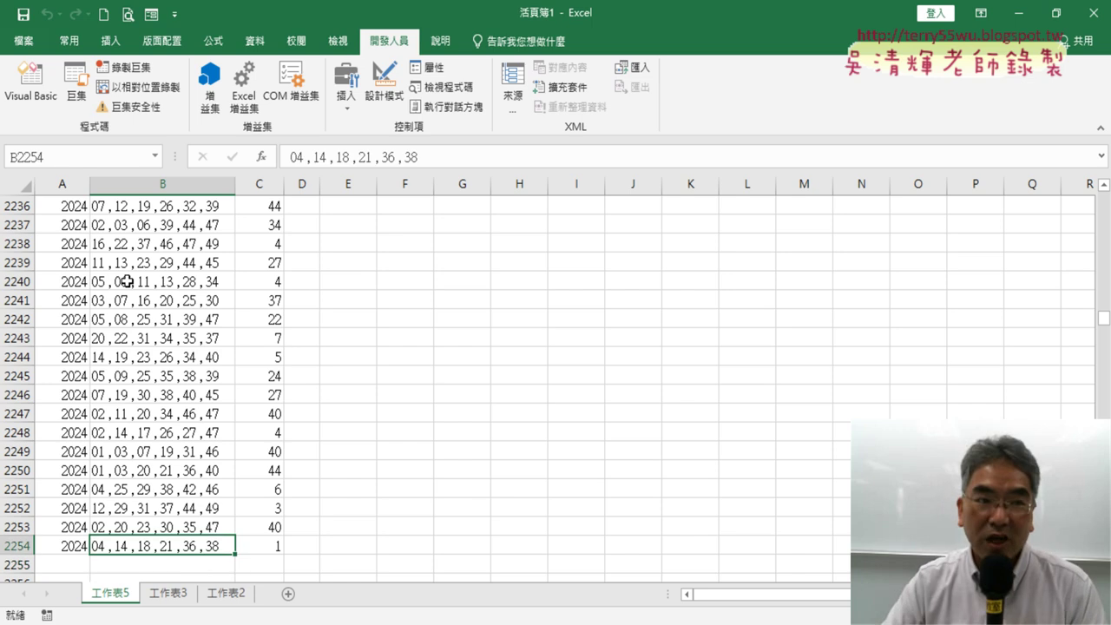
click(30, 86)
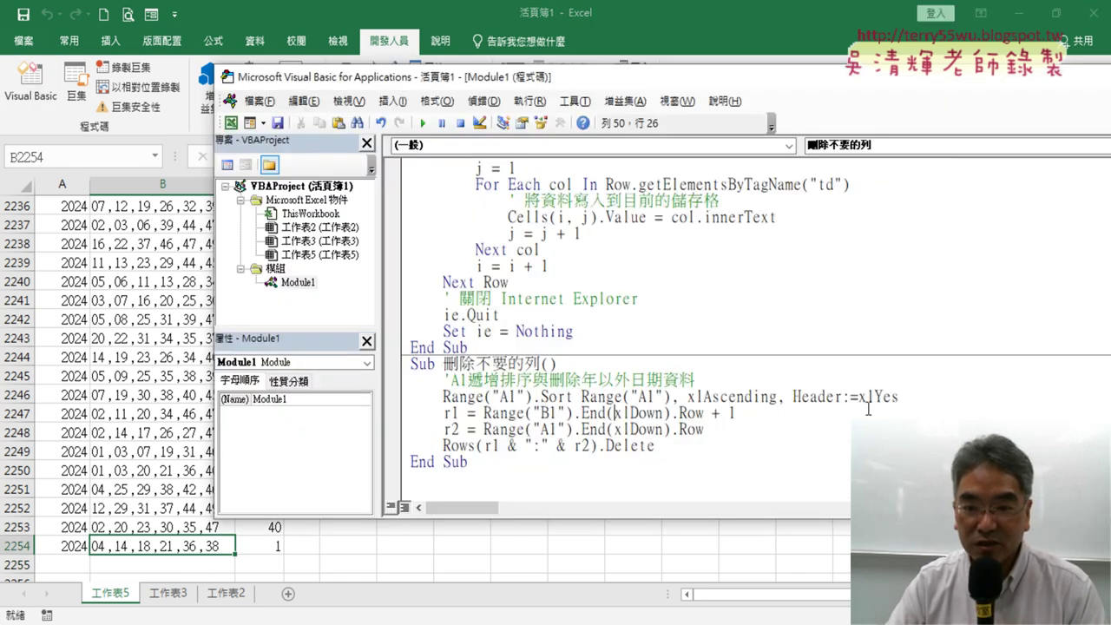
Select the Range("A1").Sort line and switch to the Google Docs VBA notes
drag(904, 396, 451, 397)
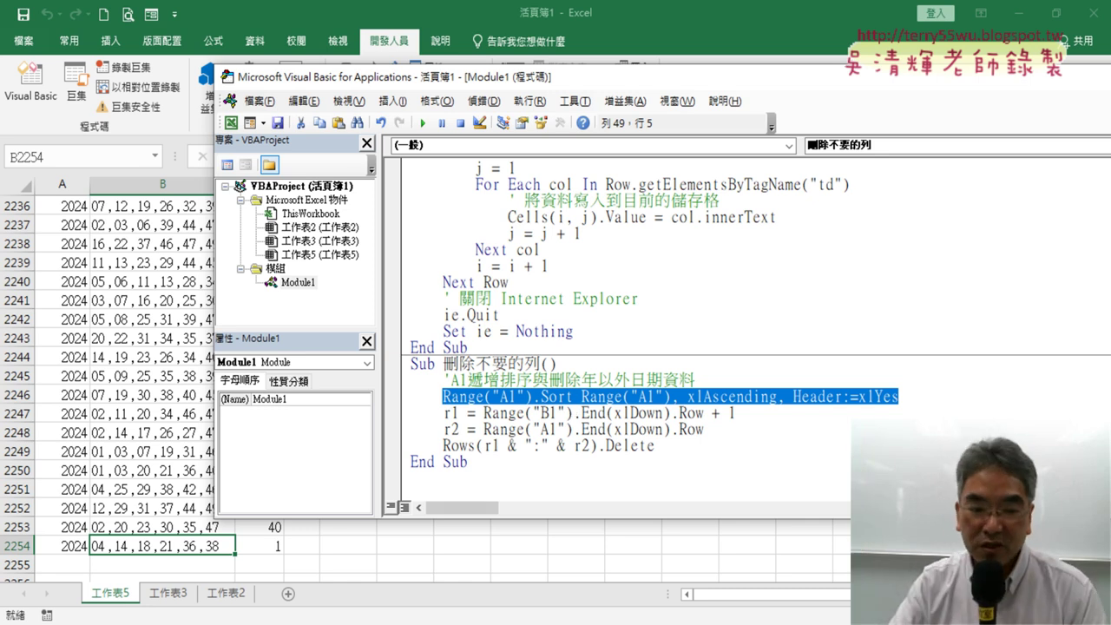
key(alt+Tab)
Find and select the 刪除不要的列 and 增加中獎號碼 macro code in the notes, then return to Excel
scroll(398, 433, down, 4)
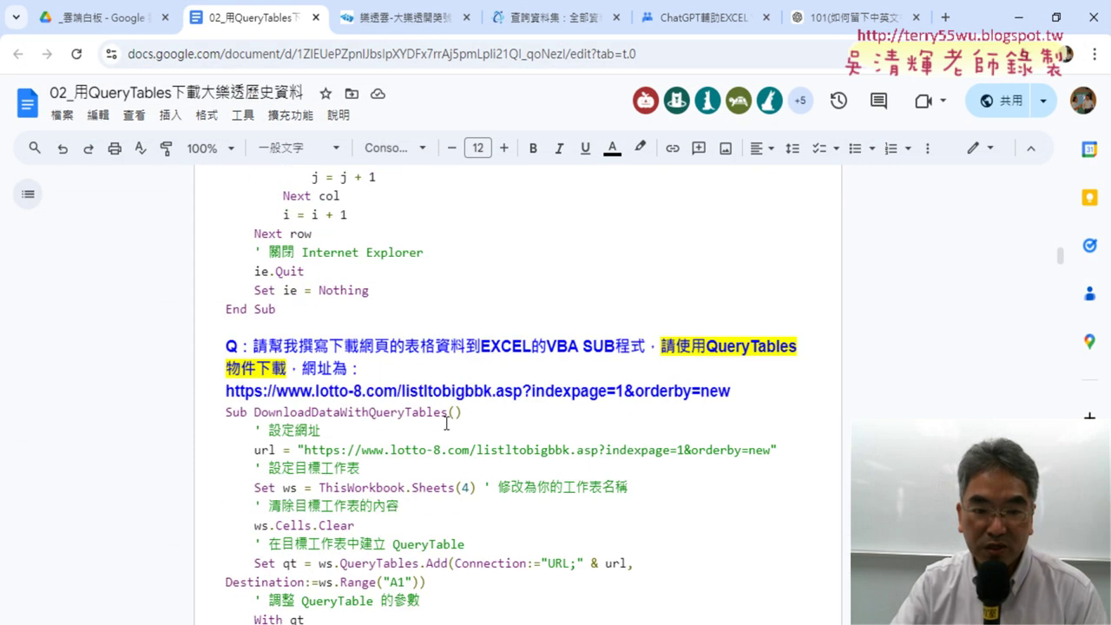
scroll(395, 416, down, 3)
scroll(393, 391, down, 5)
scroll(390, 370, down, 2)
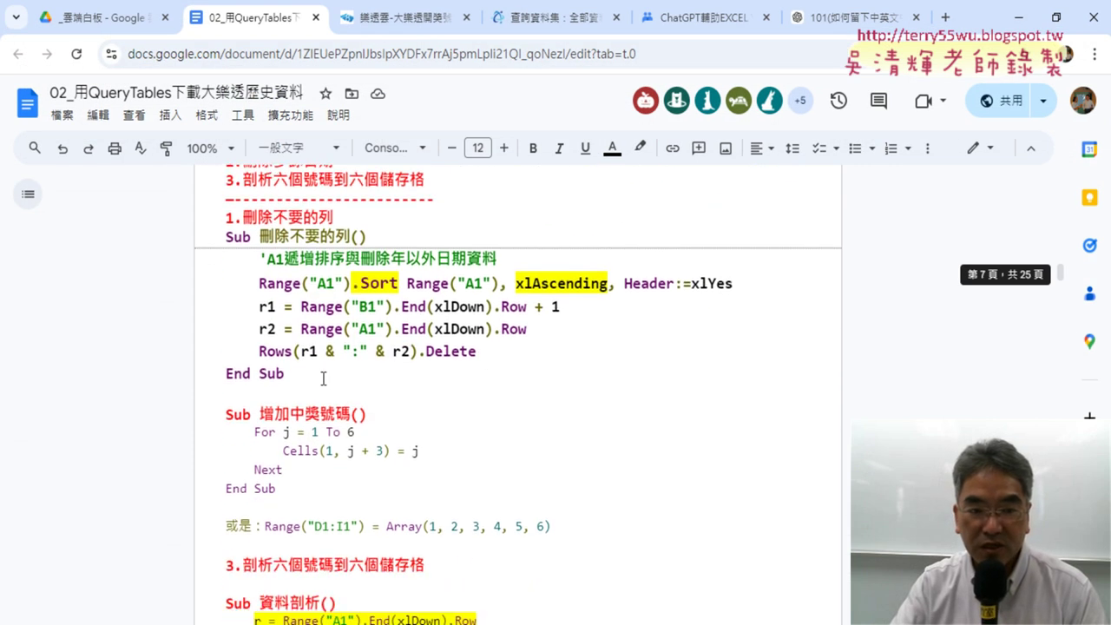
drag(323, 379, 213, 239)
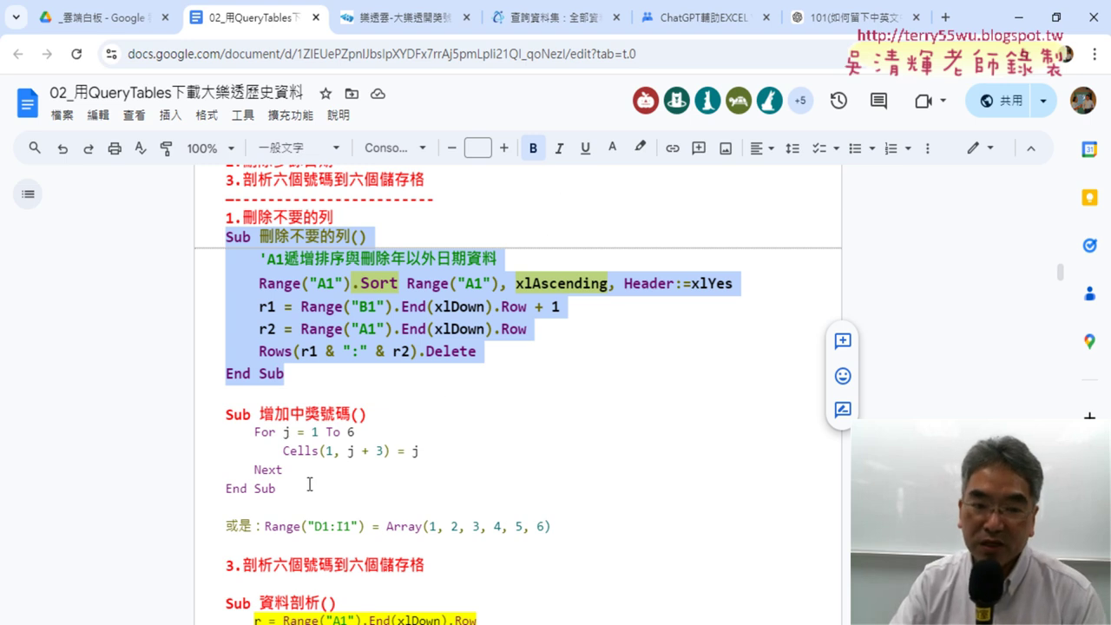
drag(277, 488, 220, 408)
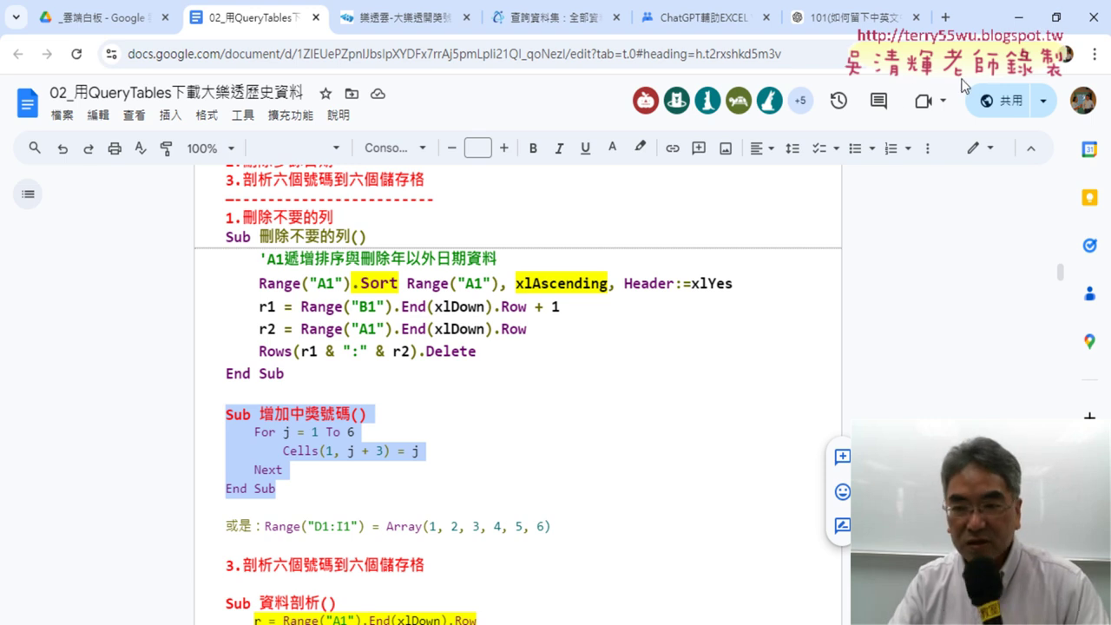
key(alt+Tab)
Overwrite the 備註 header with 1 in D1 and fill the series 1–6 across D1:I1
click(162, 268)
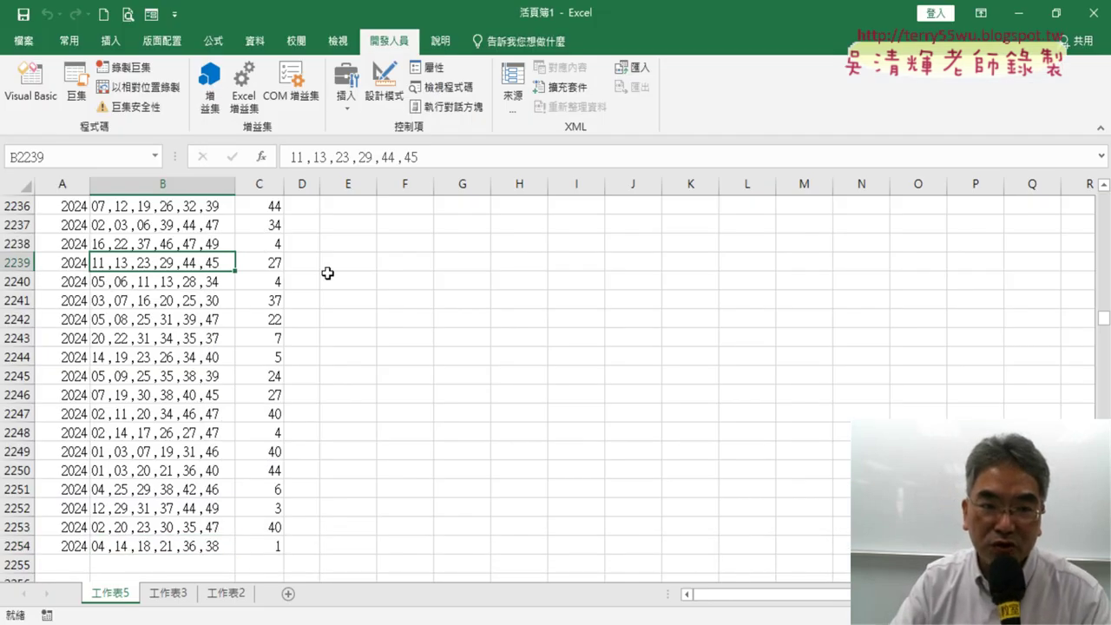
scroll(966, 272, up, 9)
drag(1104, 319, 1104, 200)
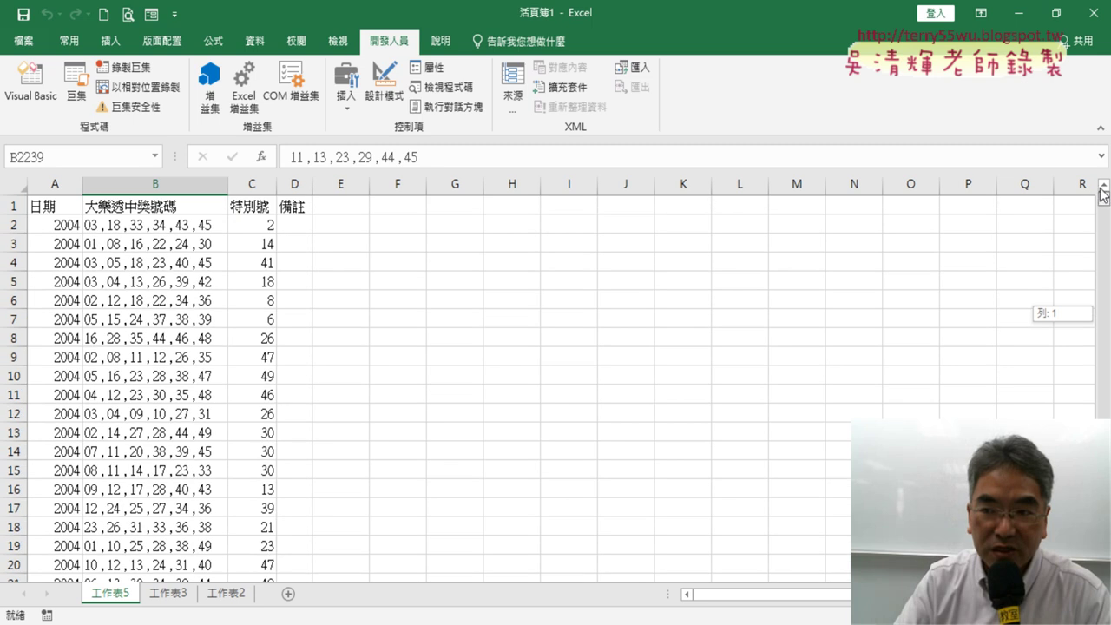
click(297, 206)
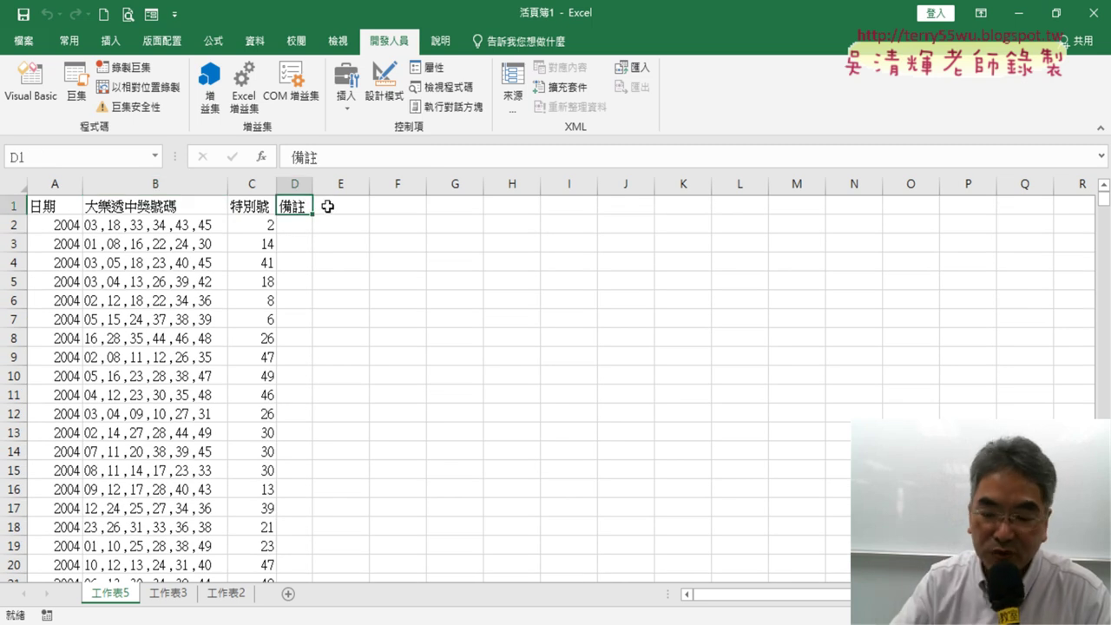
text(1)
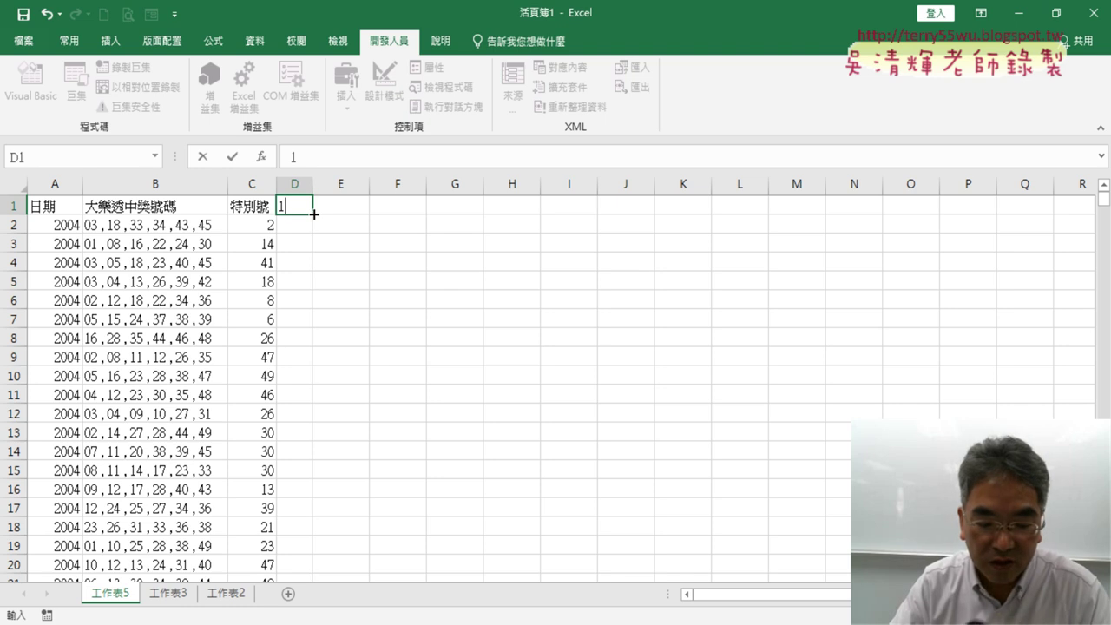
drag(314, 213, 590, 219)
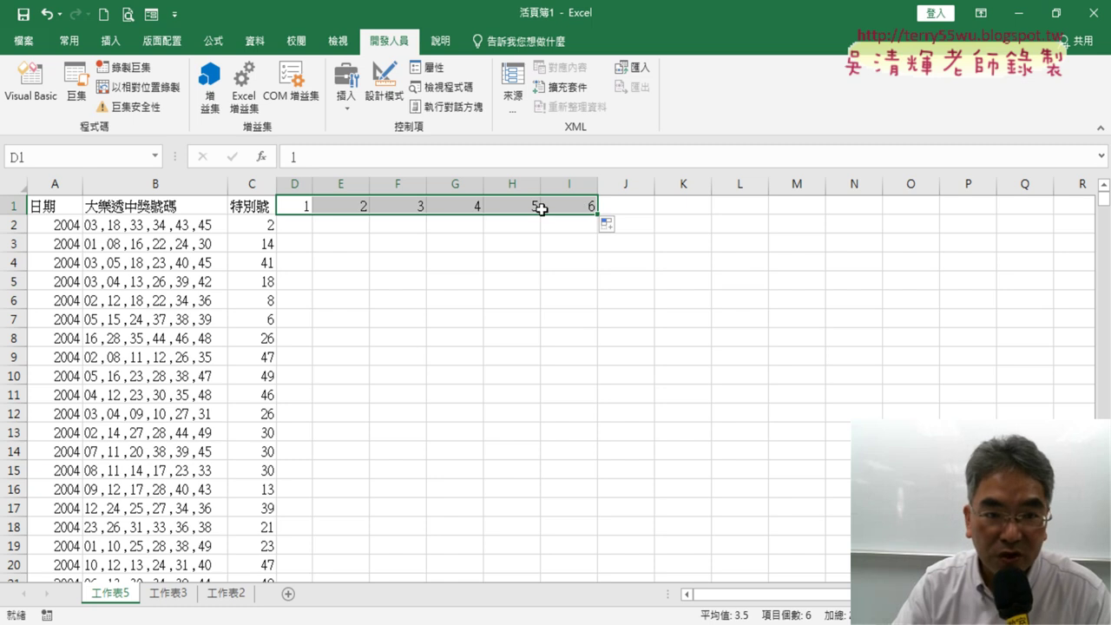
click(170, 228)
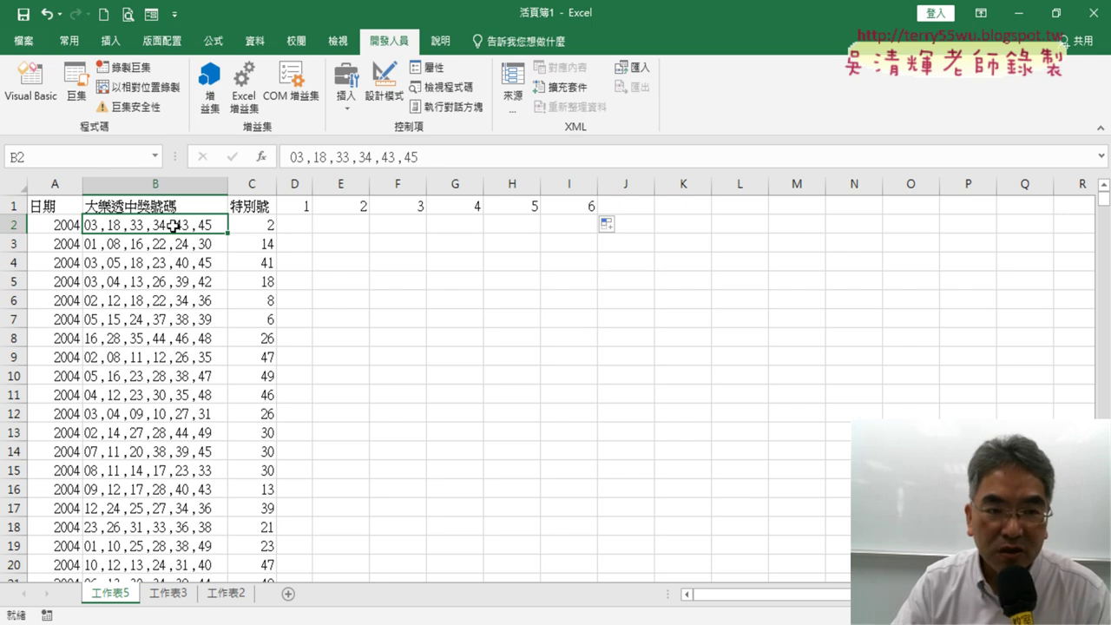
Select the draw-number cells B2:B2254 on the Data tab
click(254, 41)
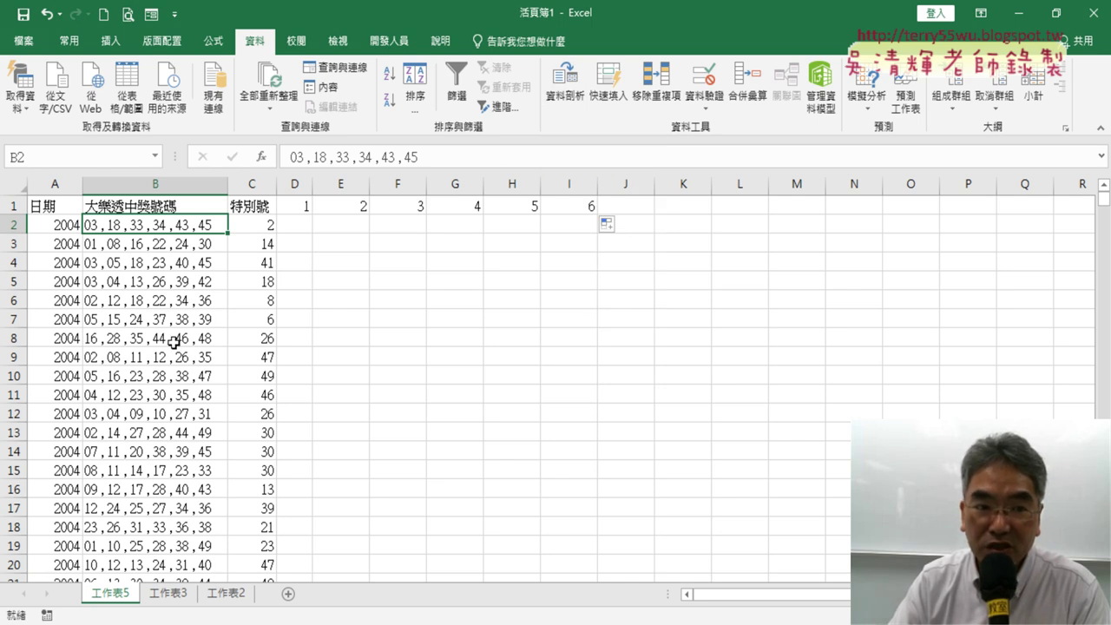
click(178, 185)
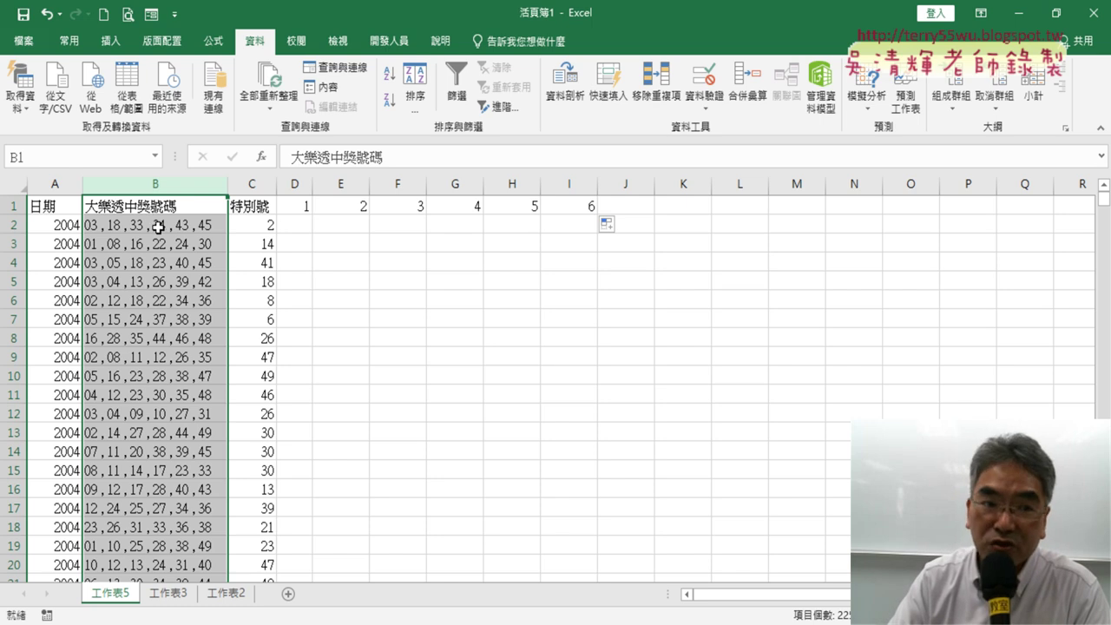
click(175, 228)
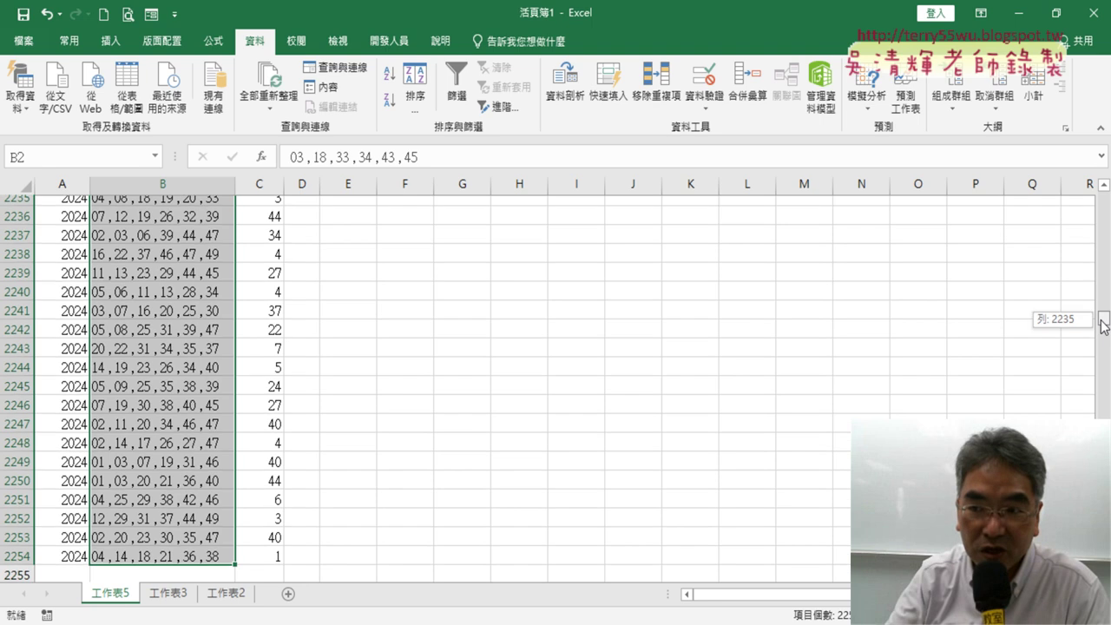
drag(1104, 317, 1103, 198)
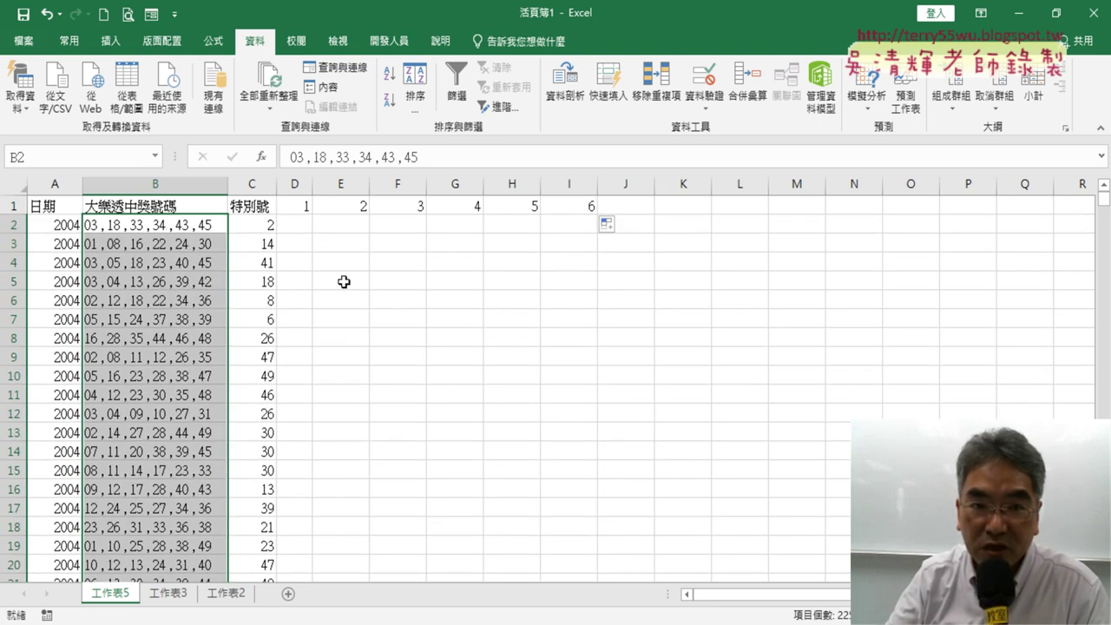
Run Text to Columns: delimited by comma only (tab unchecked), destination $D$2, then finish
click(561, 90)
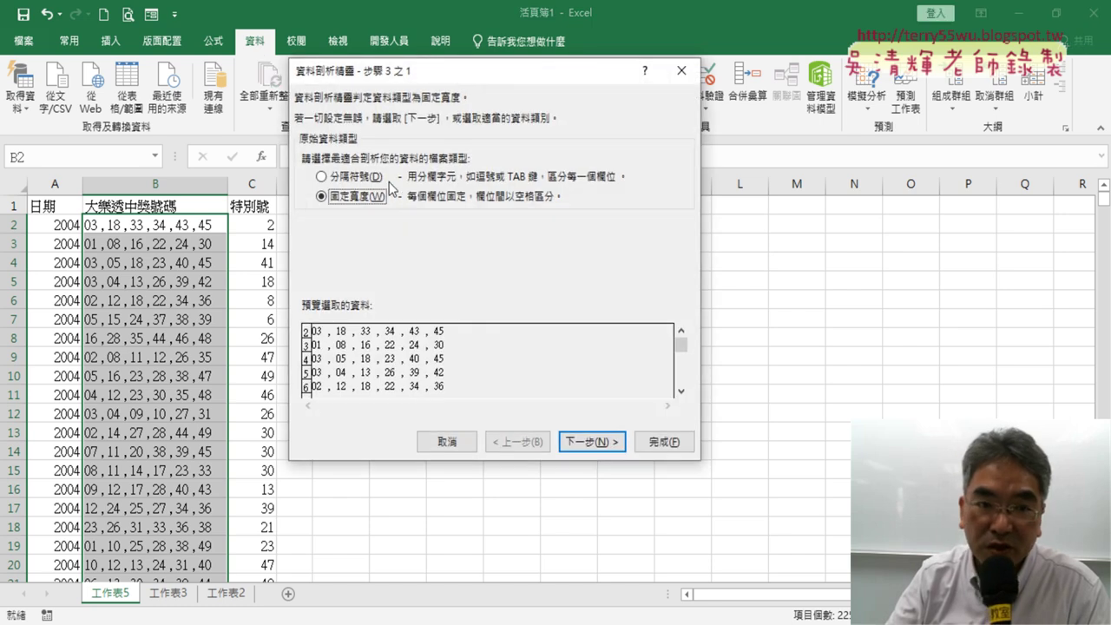
click(357, 180)
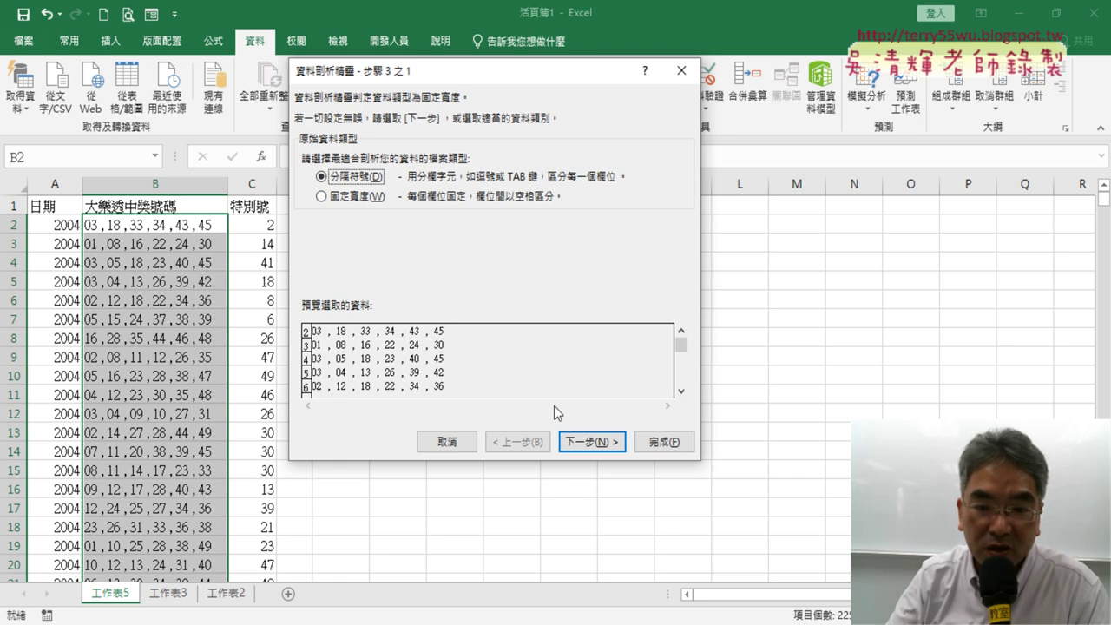
click(594, 444)
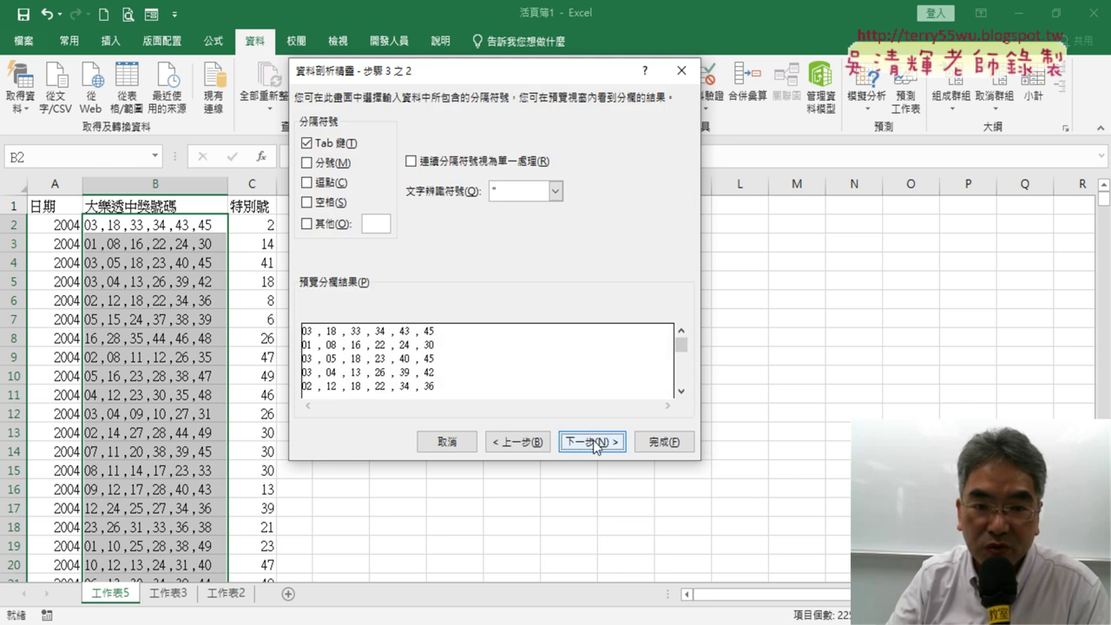
click(326, 184)
click(307, 143)
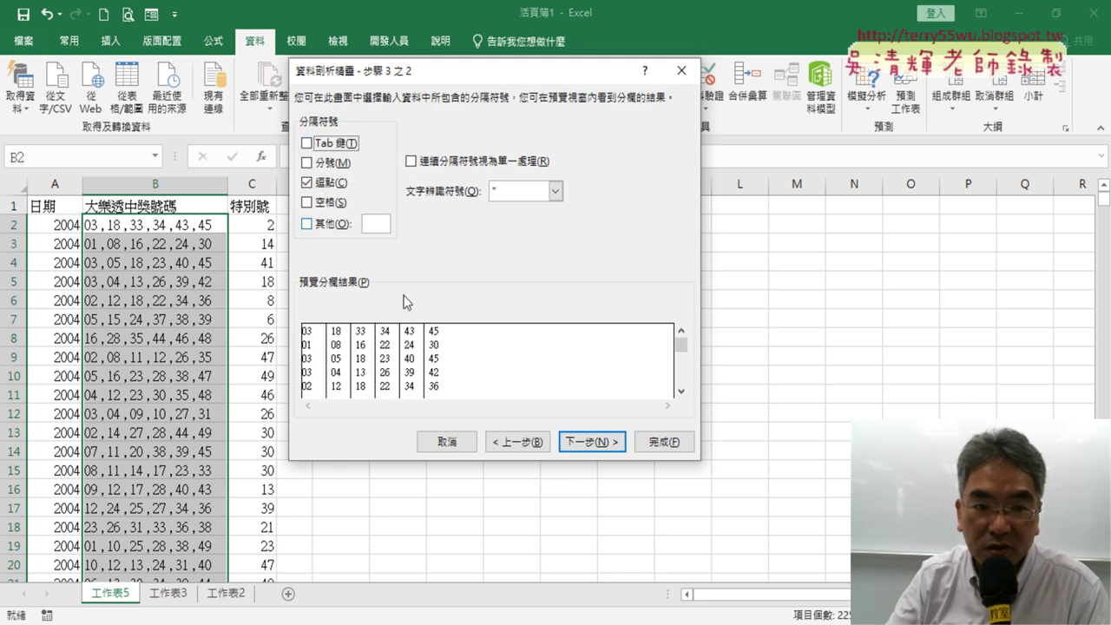
click(612, 447)
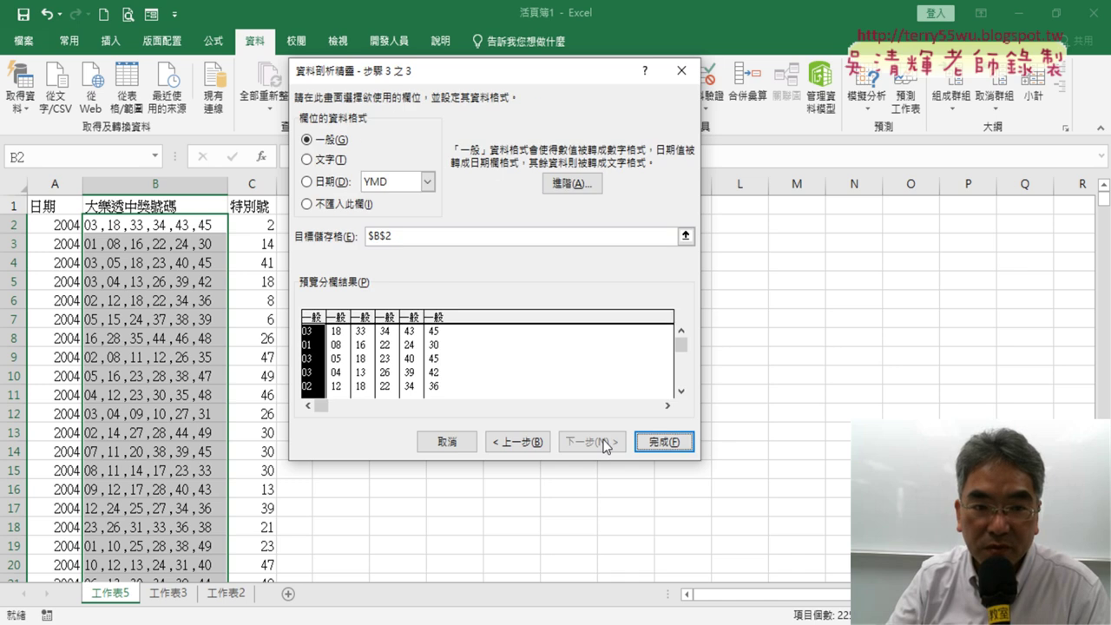
drag(486, 71, 827, 89)
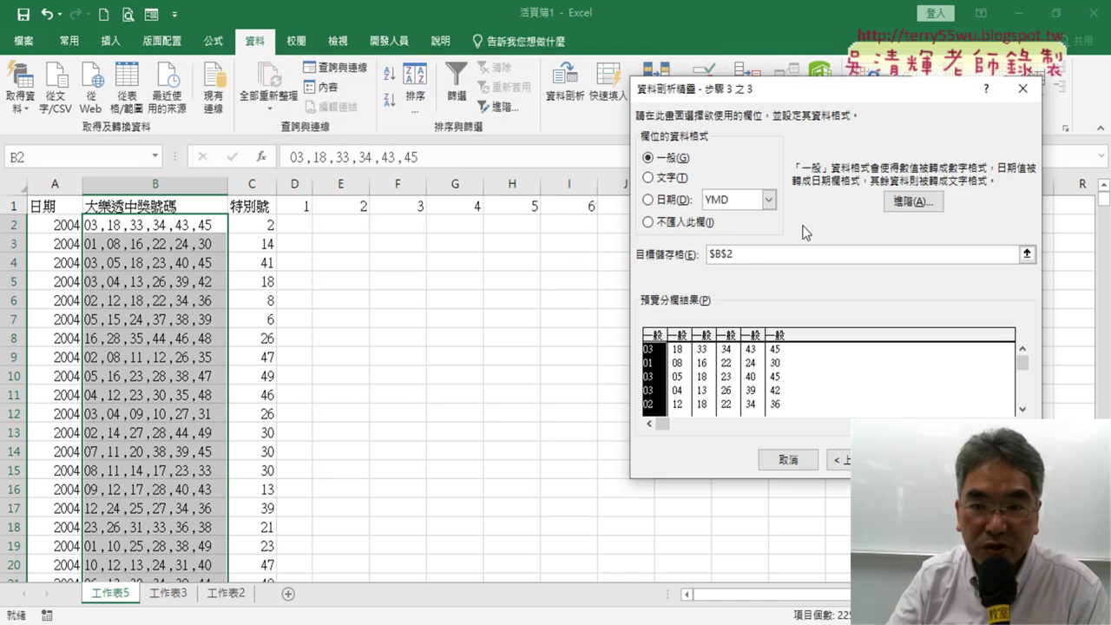
drag(748, 254, 711, 261)
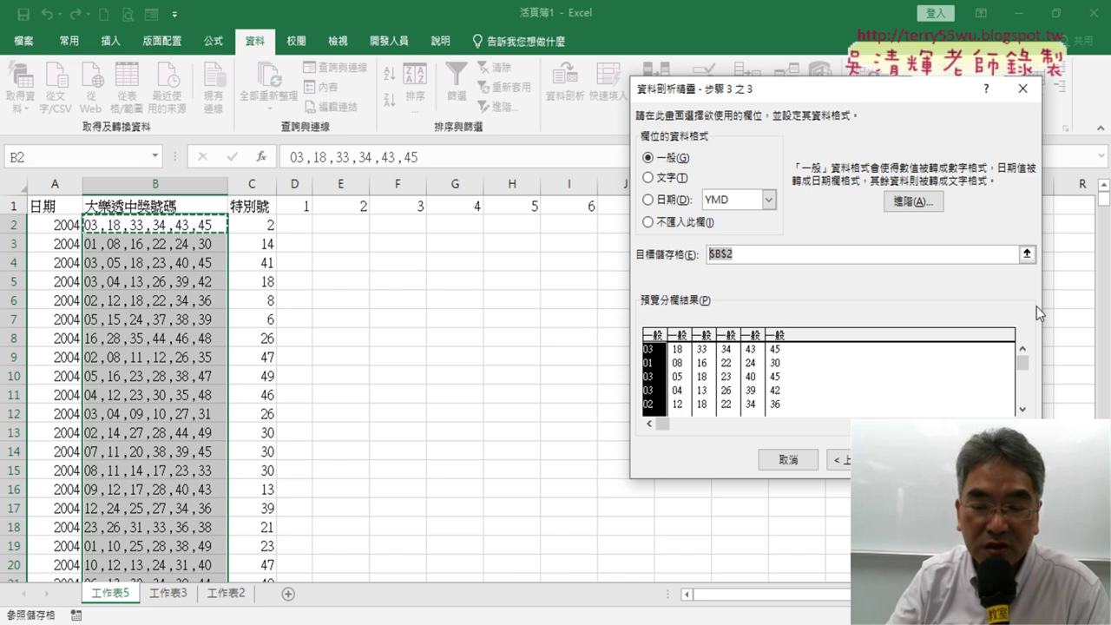
click(298, 227)
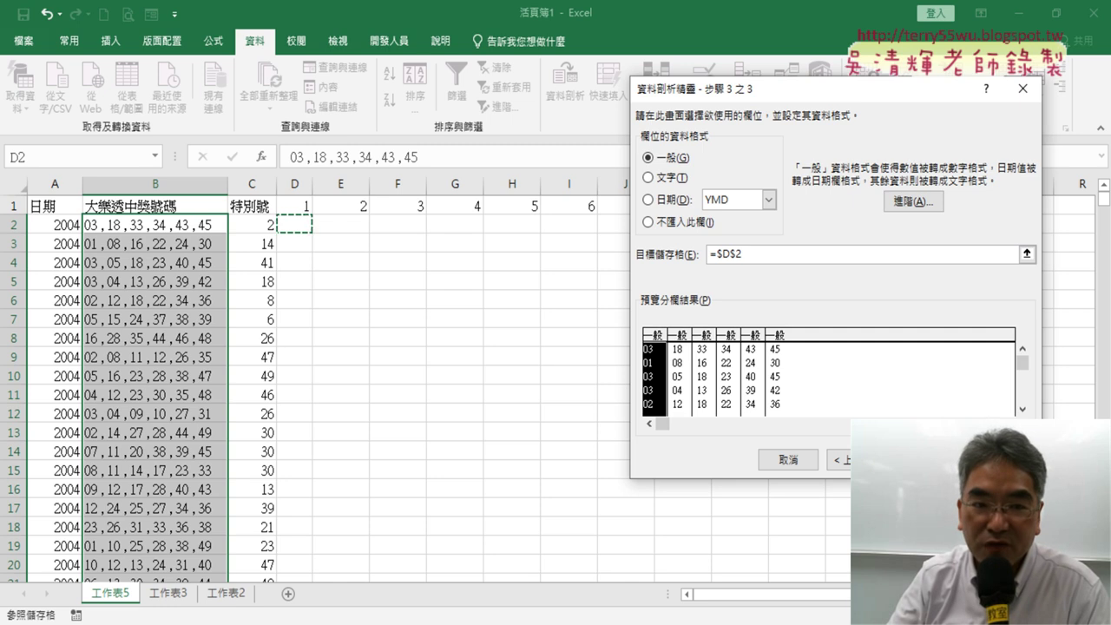
key(Return)
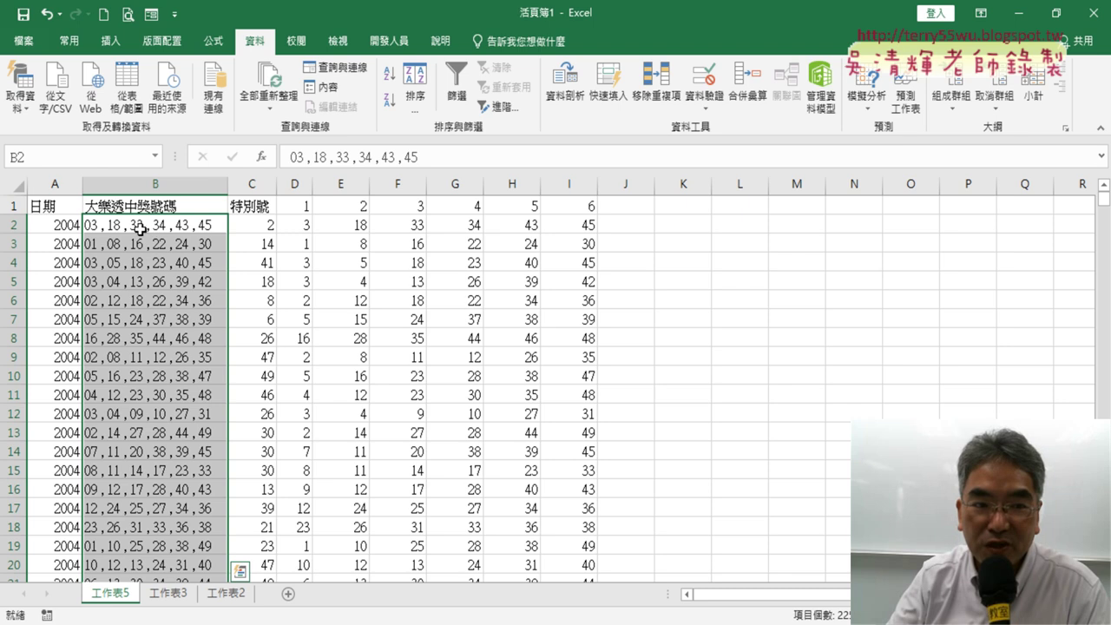
Check row 2's split numbers, then delete the original combined winning-numbers column B
drag(295, 228, 597, 227)
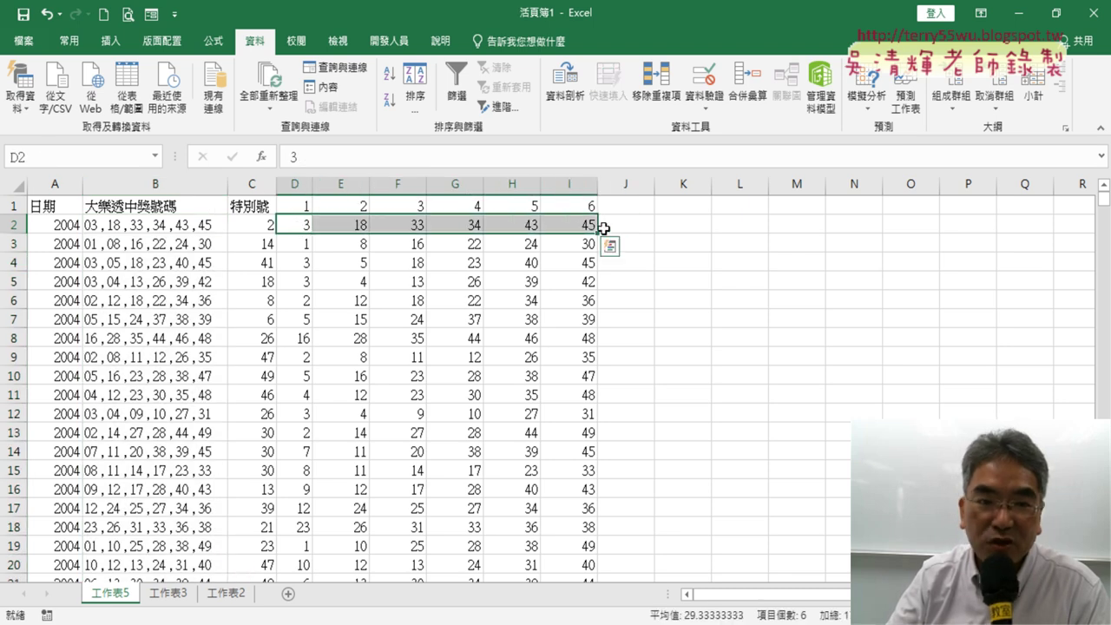
click(155, 184)
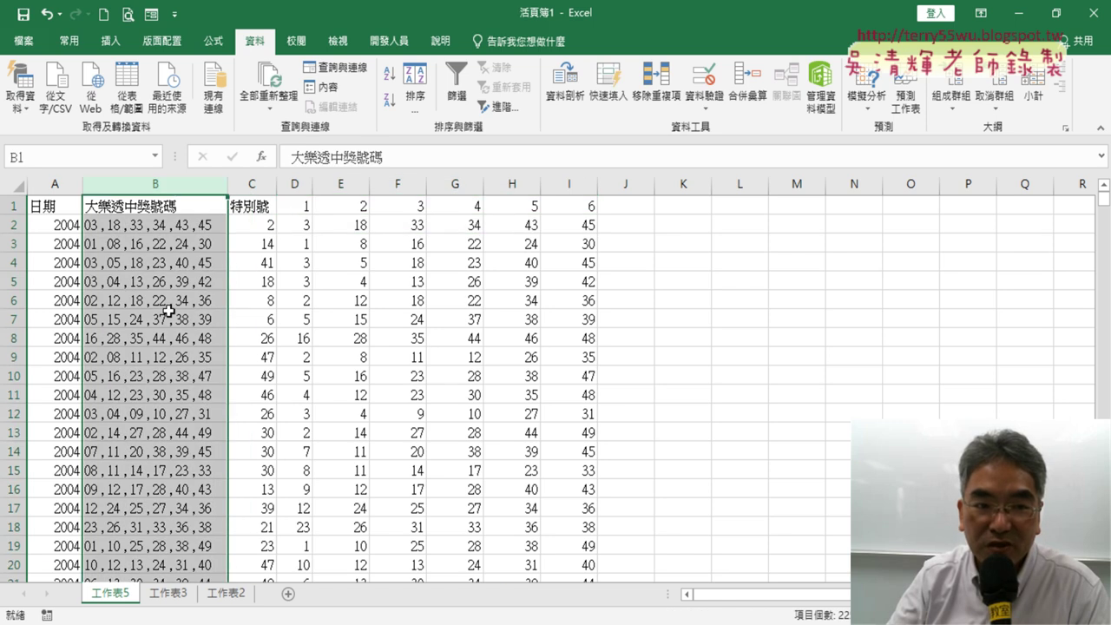
right_click(170, 311)
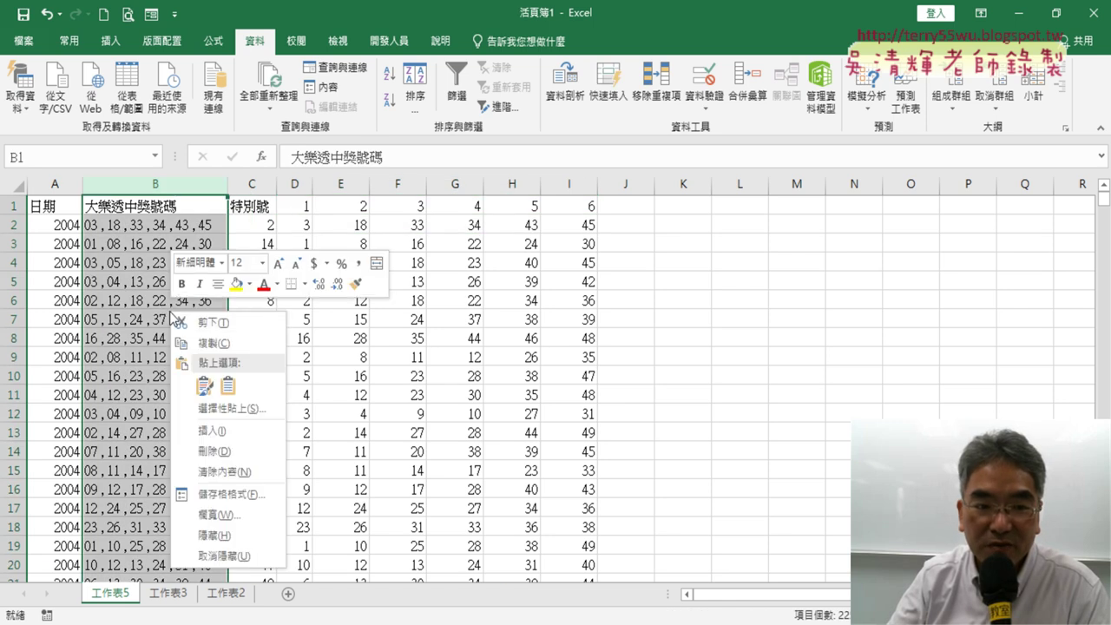
click(226, 452)
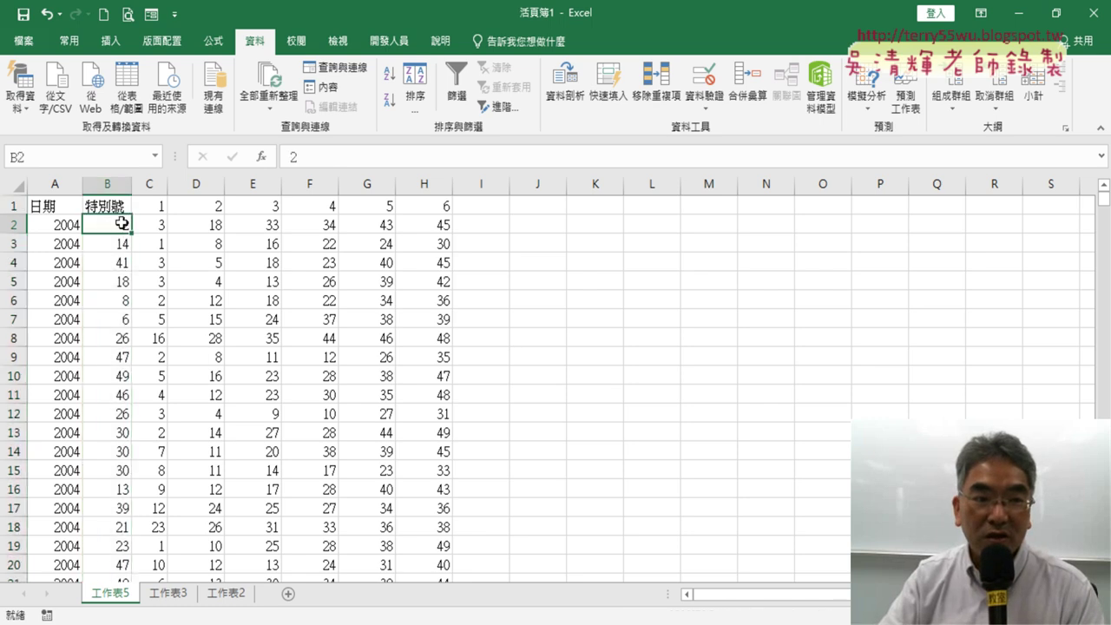
drag(117, 223, 431, 226)
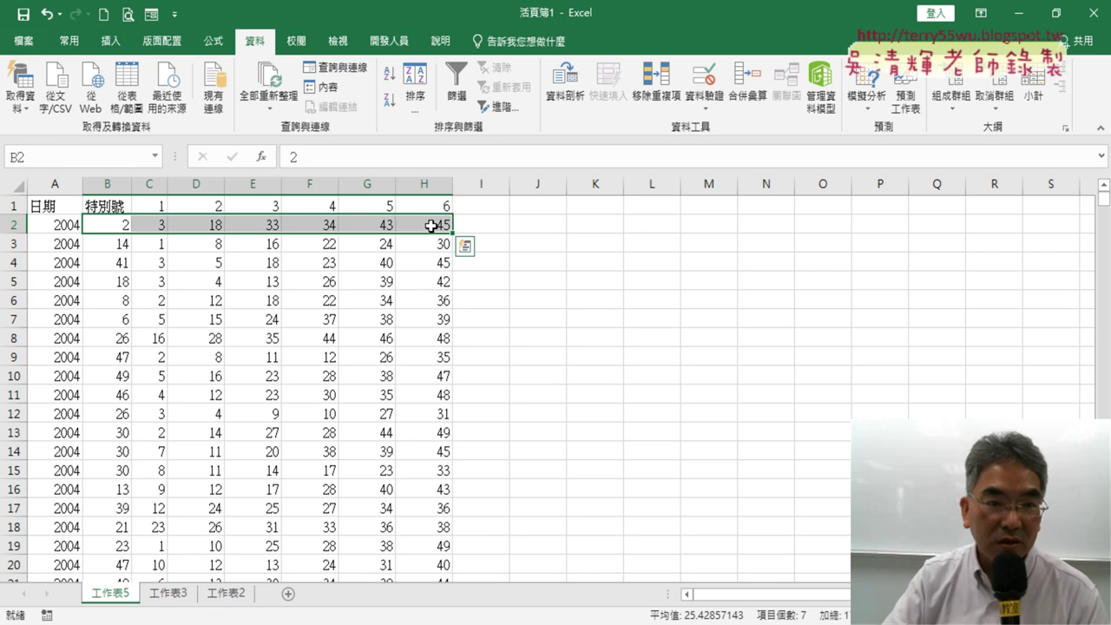
click(113, 226)
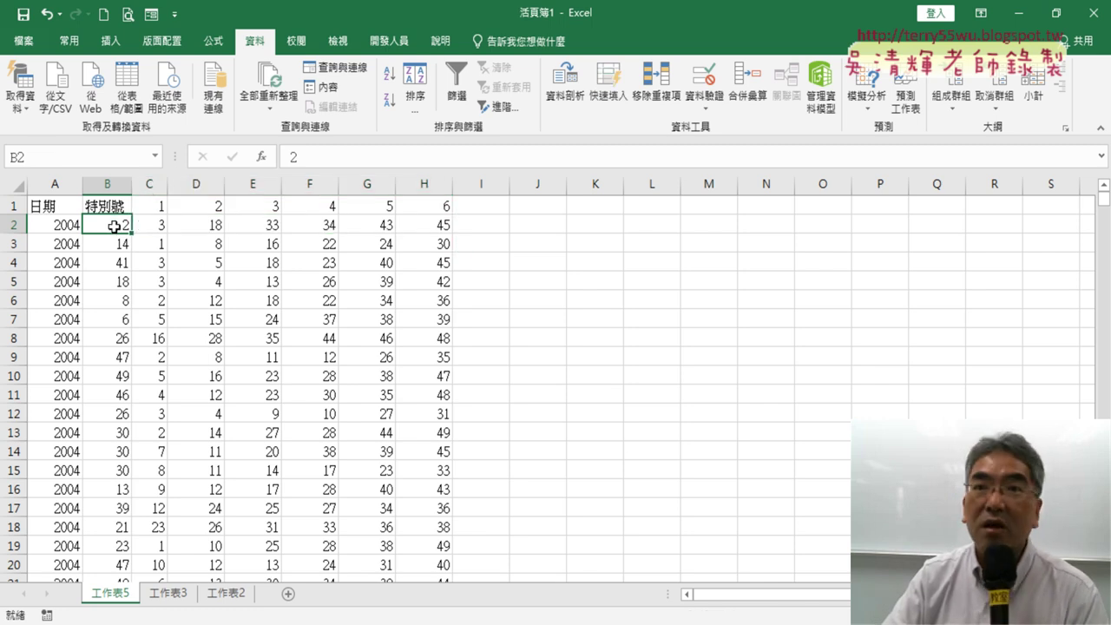
click(211, 223)
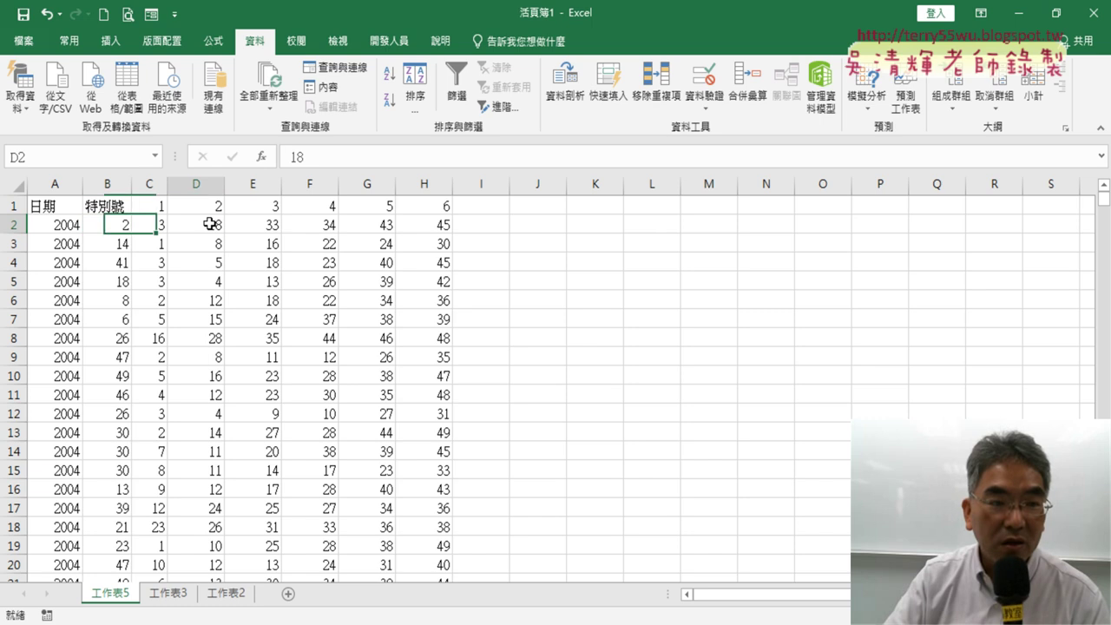
drag(111, 224, 419, 227)
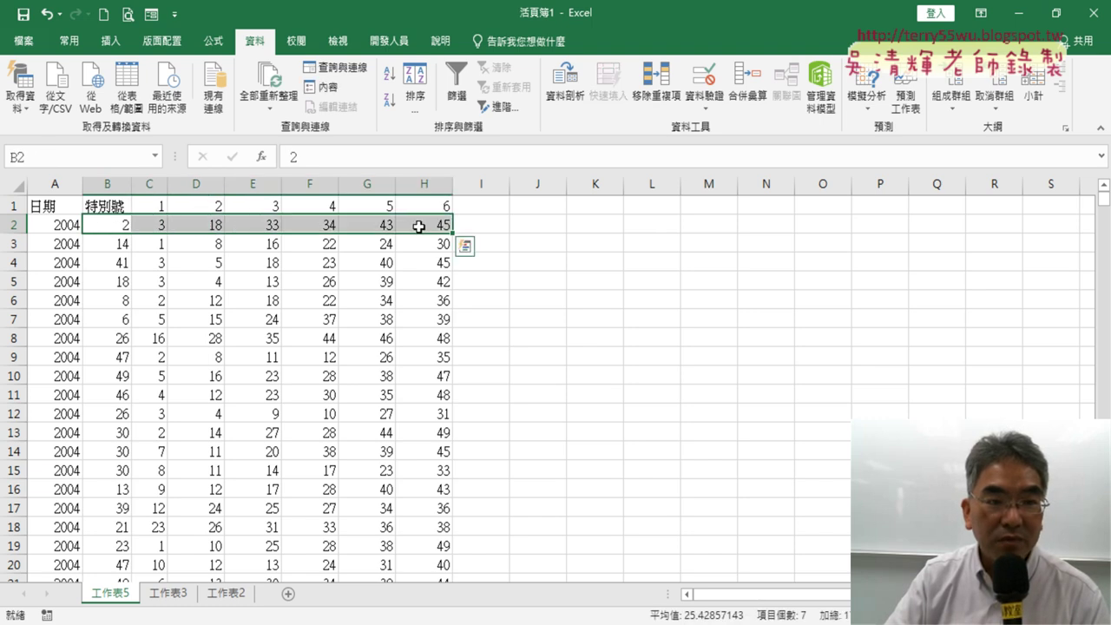
click(118, 207)
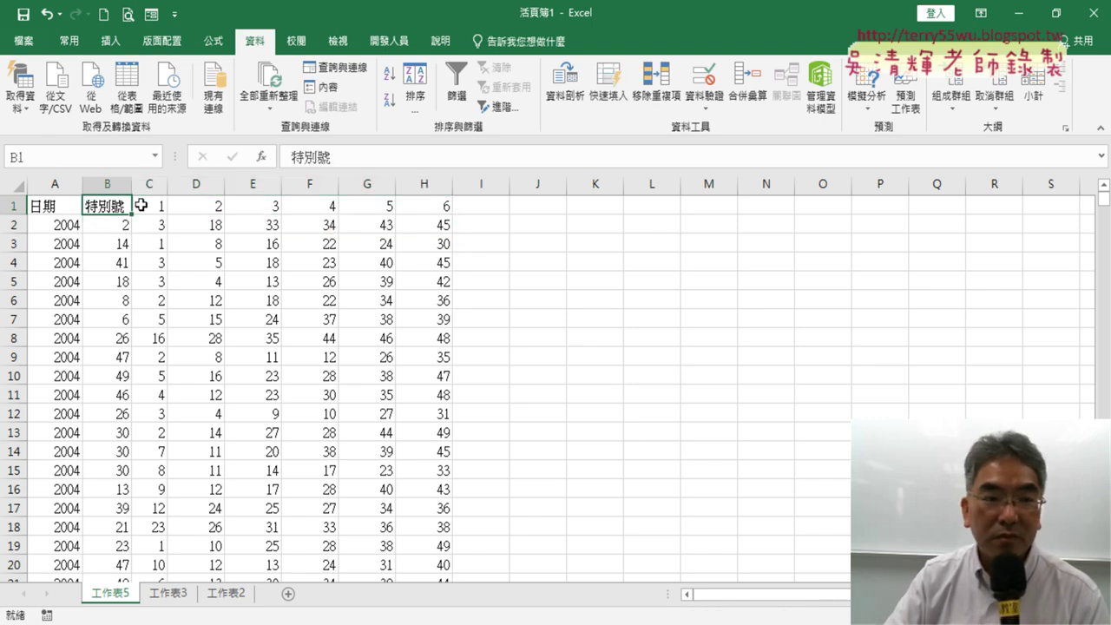
drag(143, 205, 452, 206)
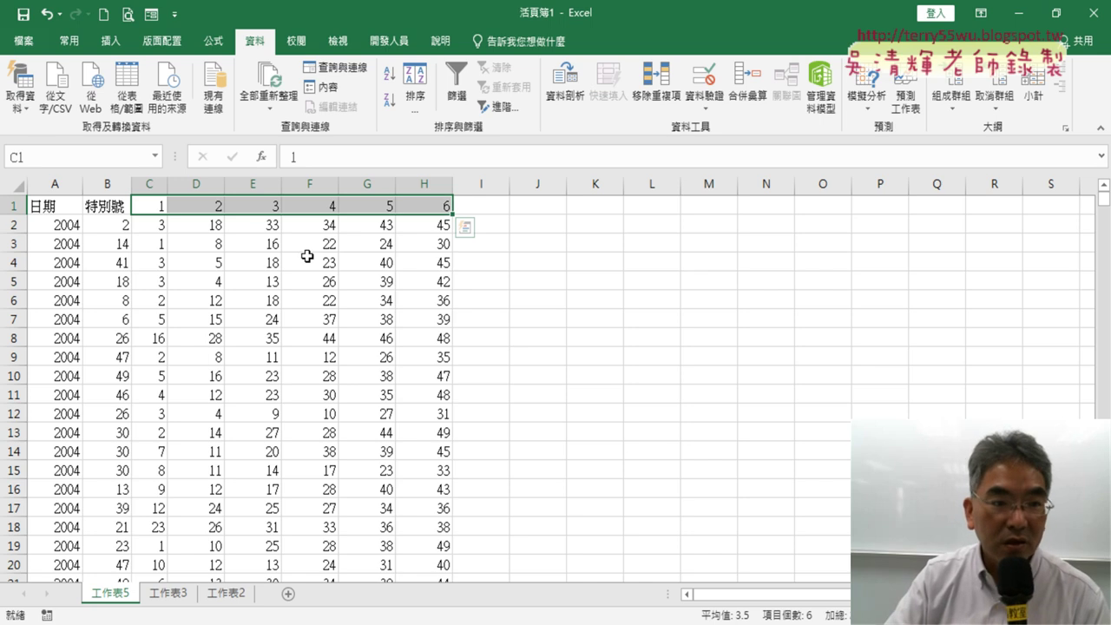
drag(156, 205, 444, 206)
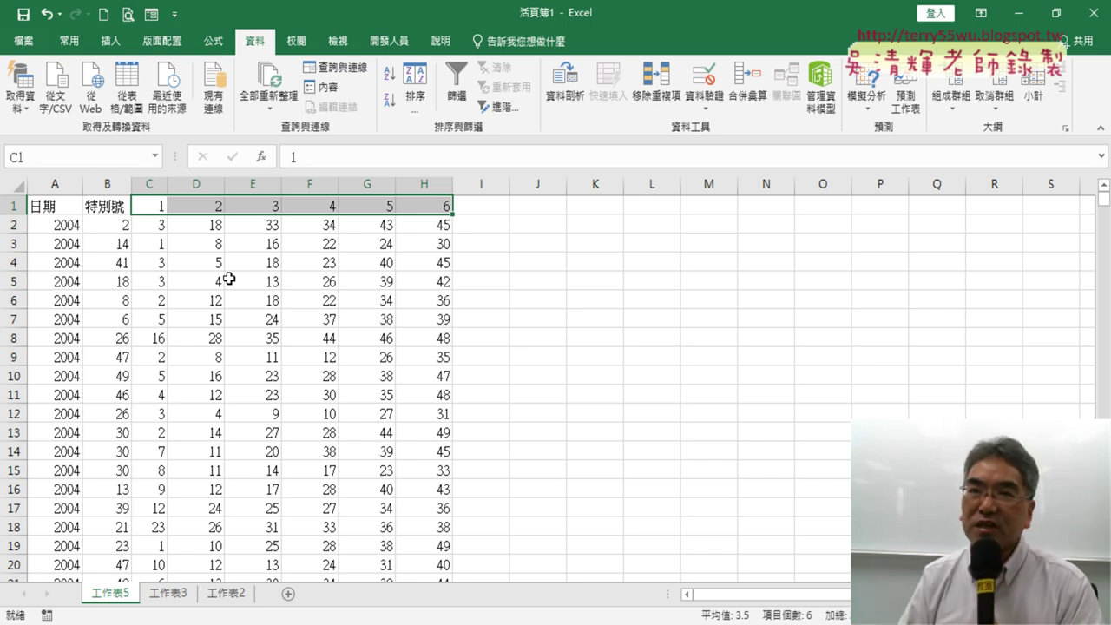
click(57, 224)
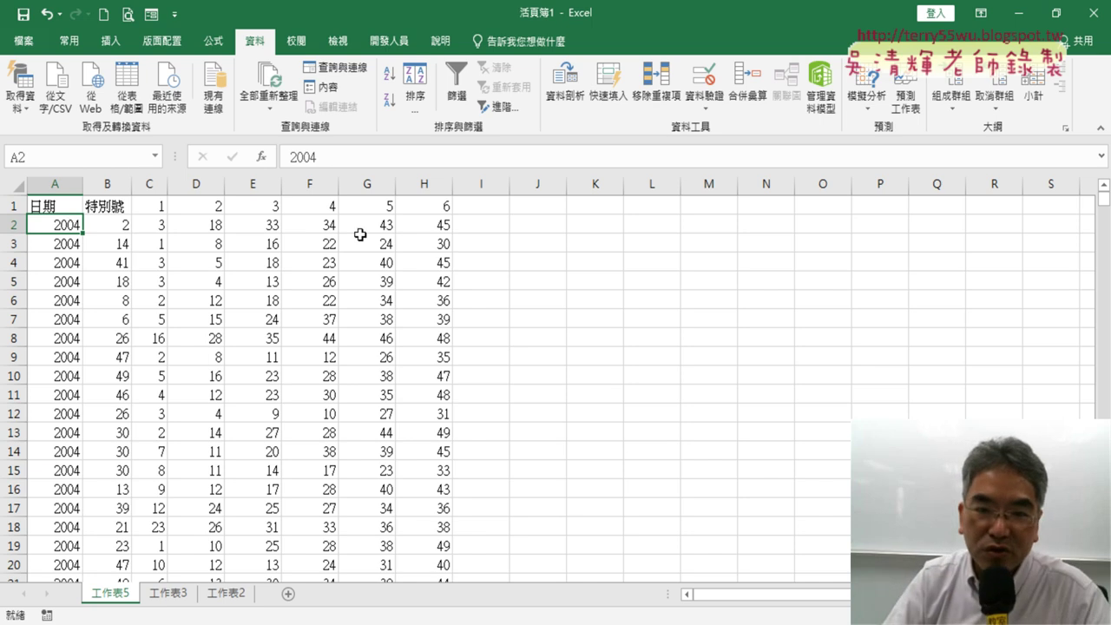
click(560, 209)
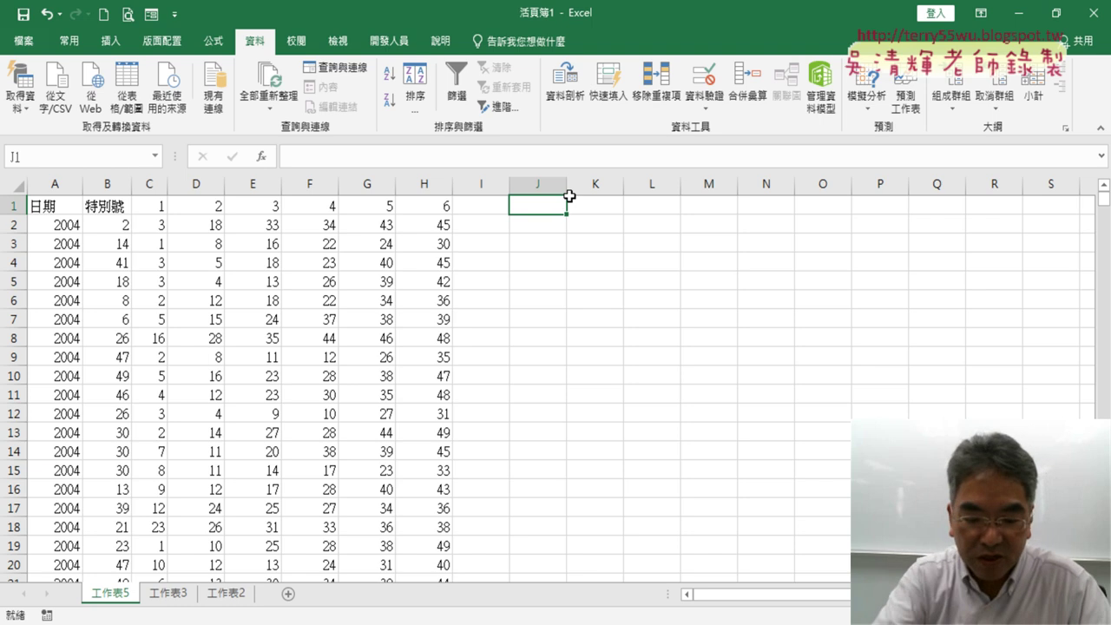
text(b1u)
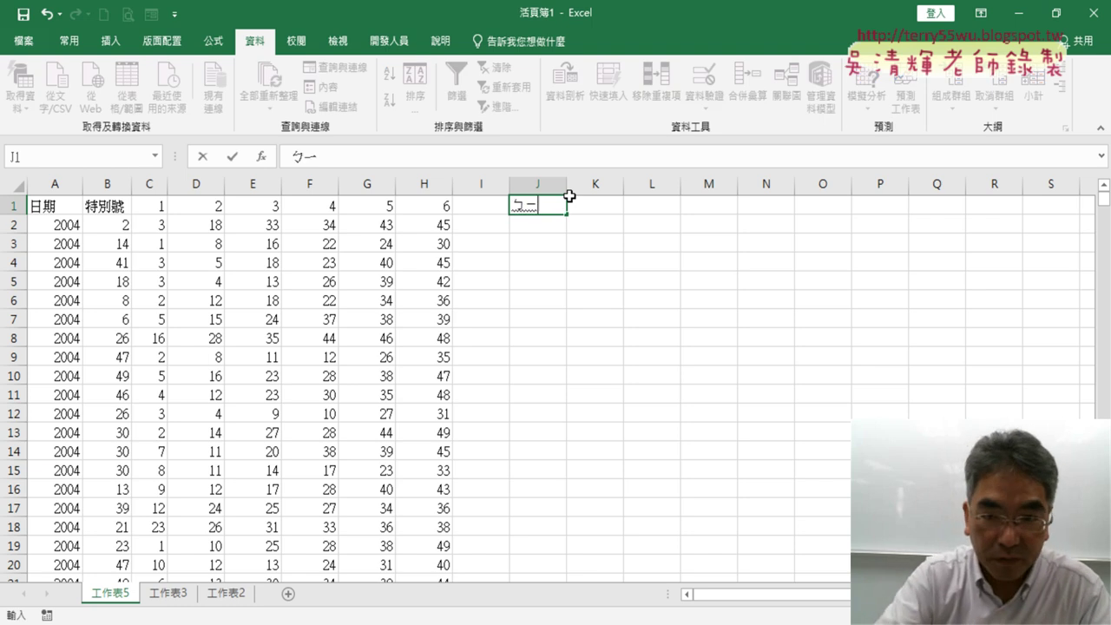
text(0 cl4)
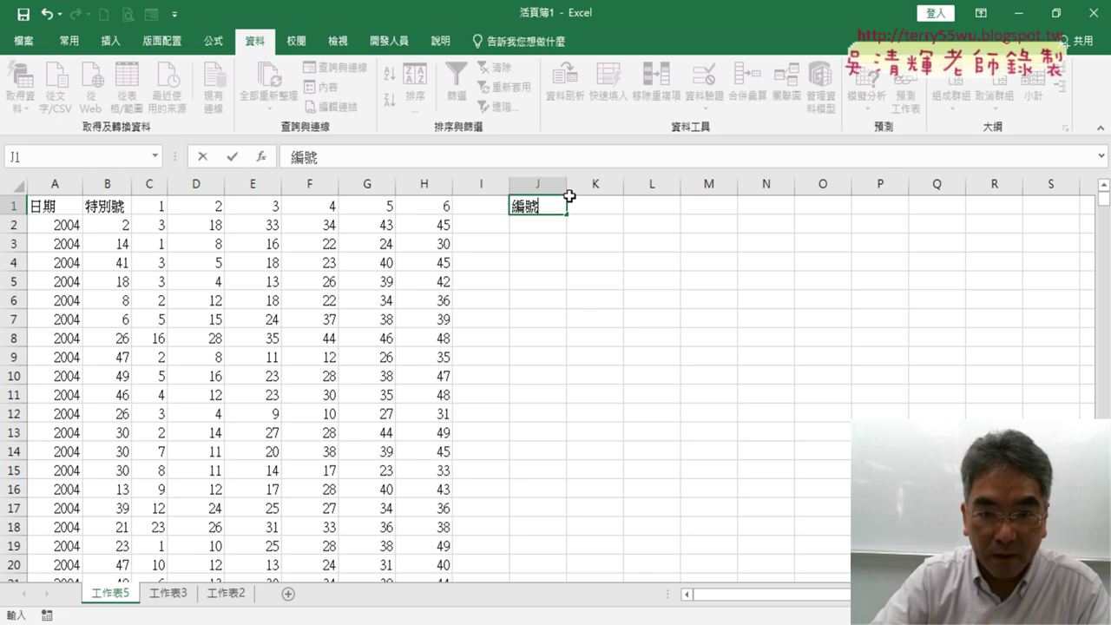
Enter the headers 編號 in J1 and 數量 in K1
click(570, 196)
text(yj)
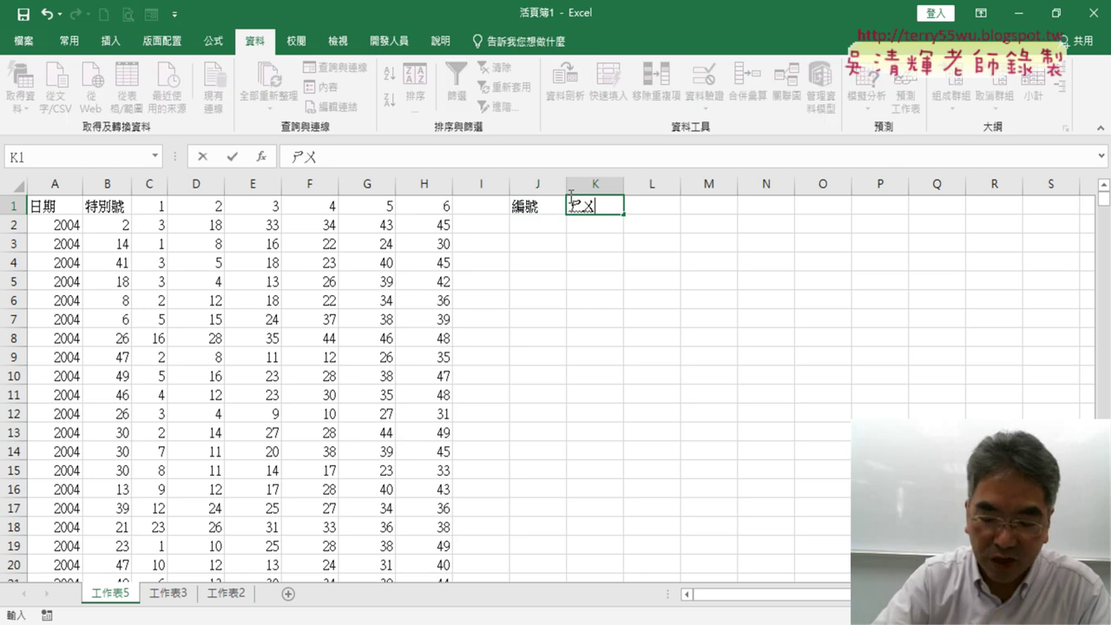
text(4xu;4)
key(Return)
key(Return)
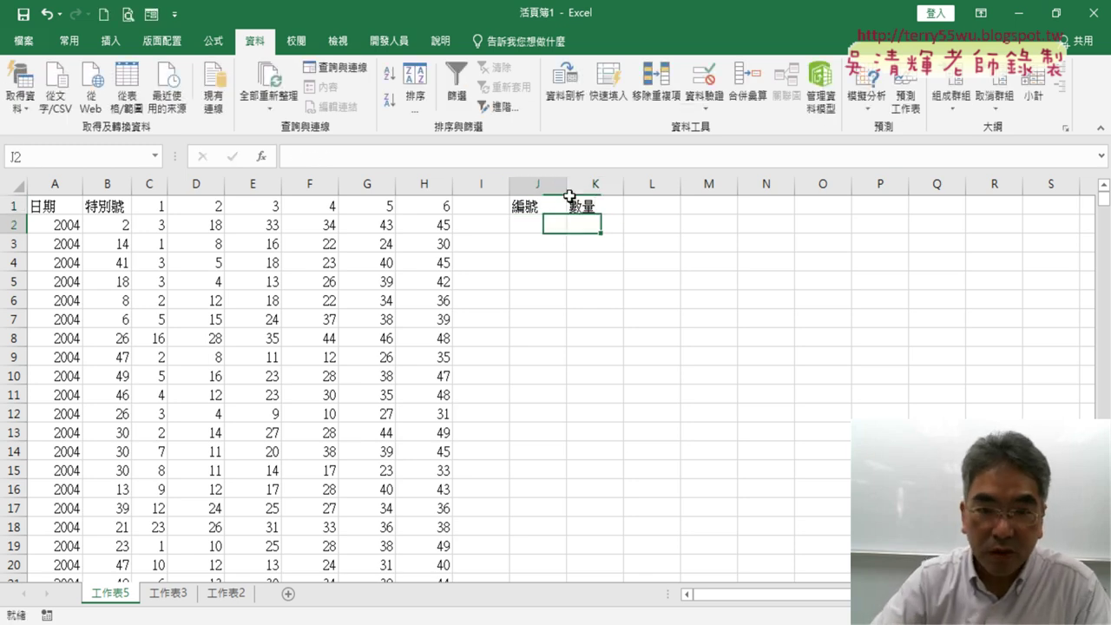
Fill column J with the numbers 1 to 49, from J2 down to J50
text(1)
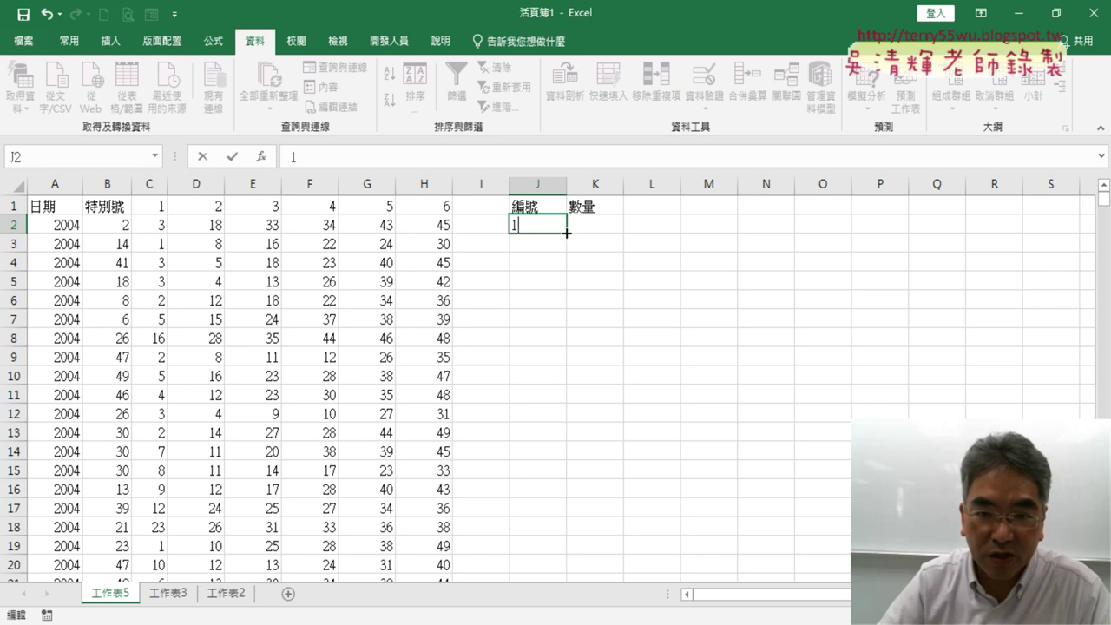
drag(567, 233, 567, 574)
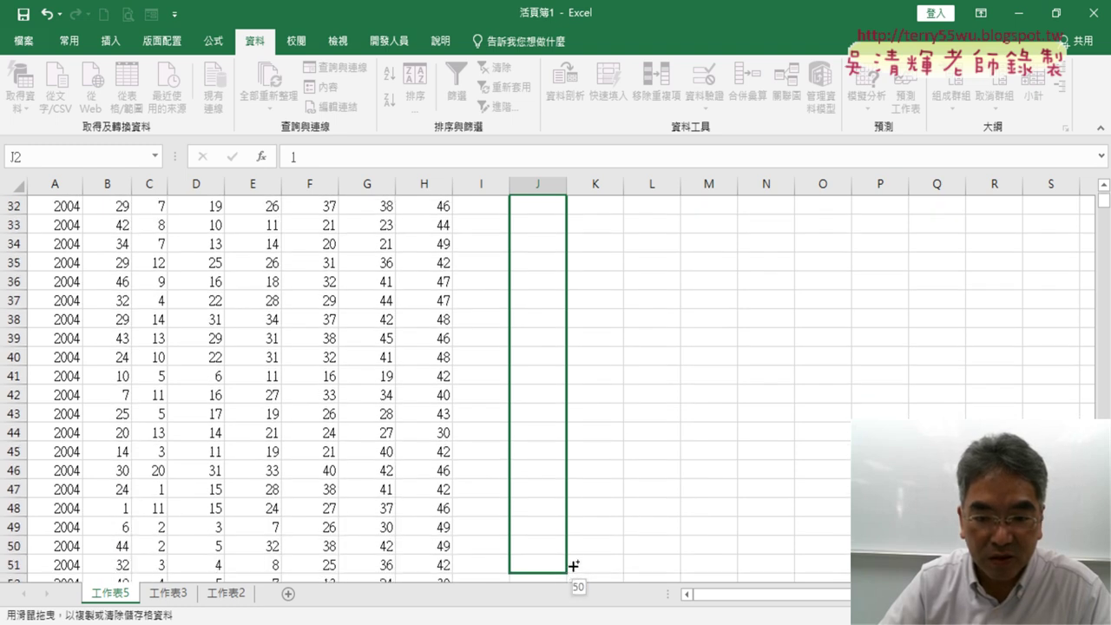
drag(569, 581, 570, 560)
scroll(683, 510, up, 9)
scroll(700, 487, up, 2)
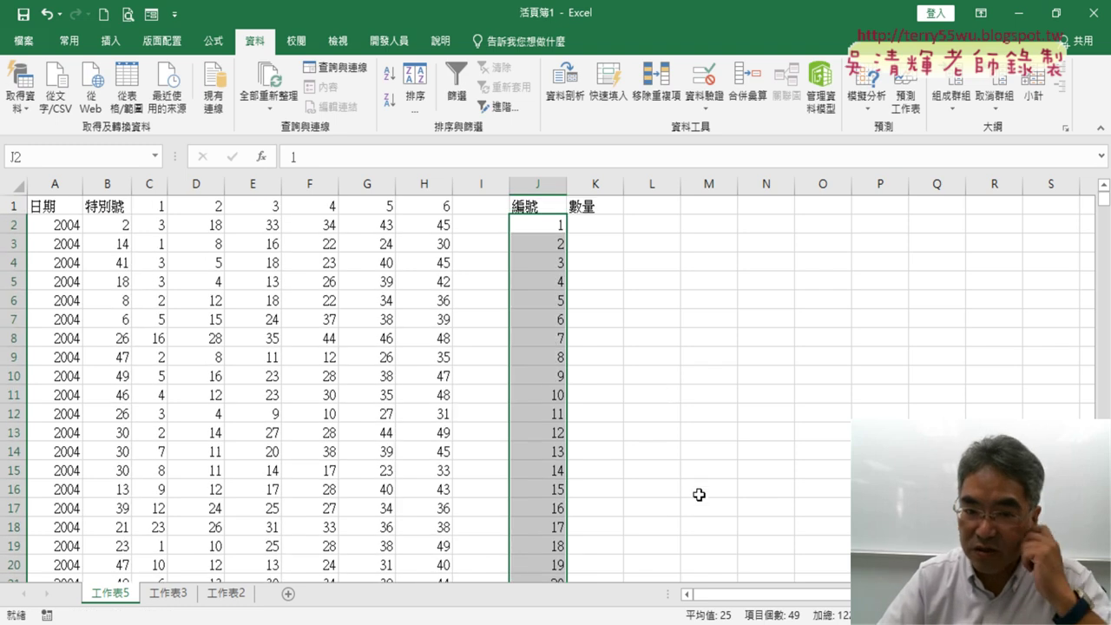
click(607, 227)
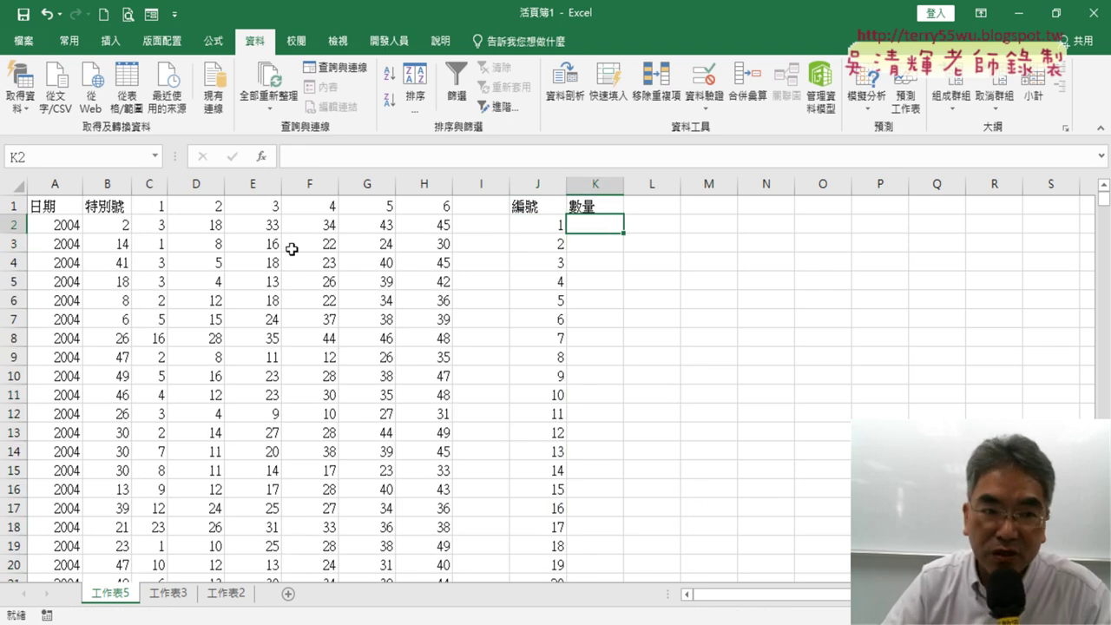
Select the drawn numbers B2:H2254 and name the range 大樂透 in the Name Box
drag(104, 225, 419, 228)
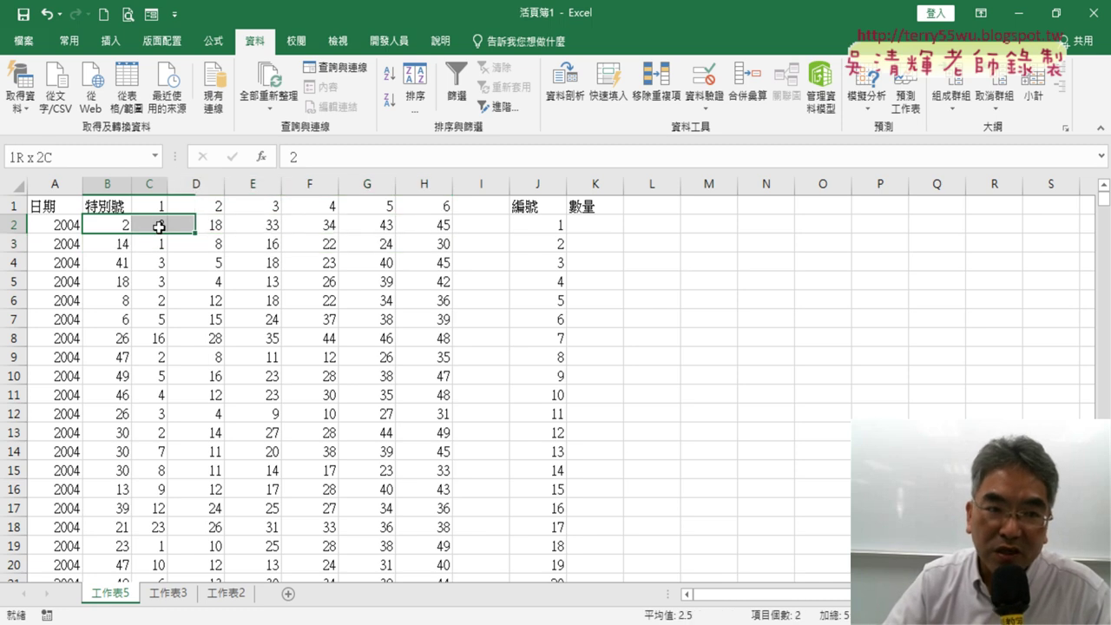
drag(419, 228, 117, 230)
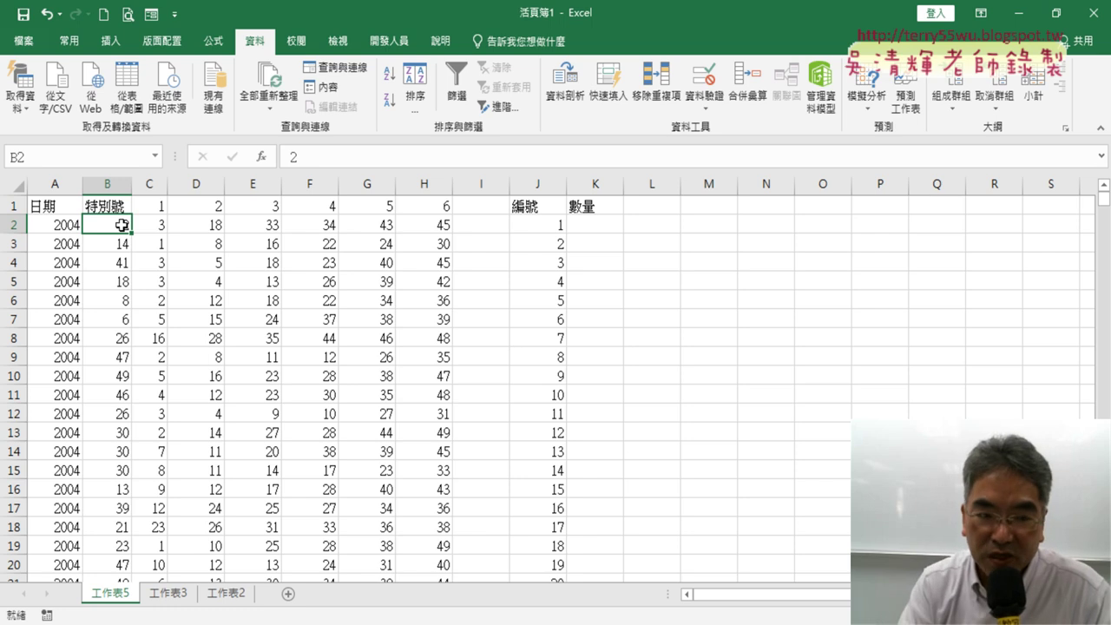
key(ctrl+shift+Right)
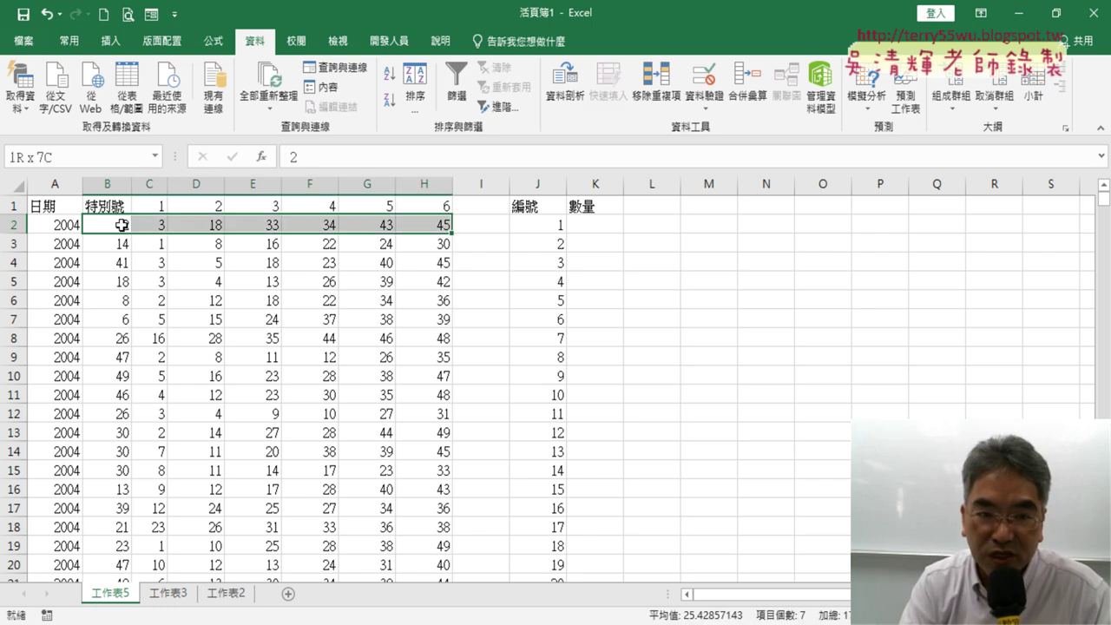
key(ctrl+shift+Down)
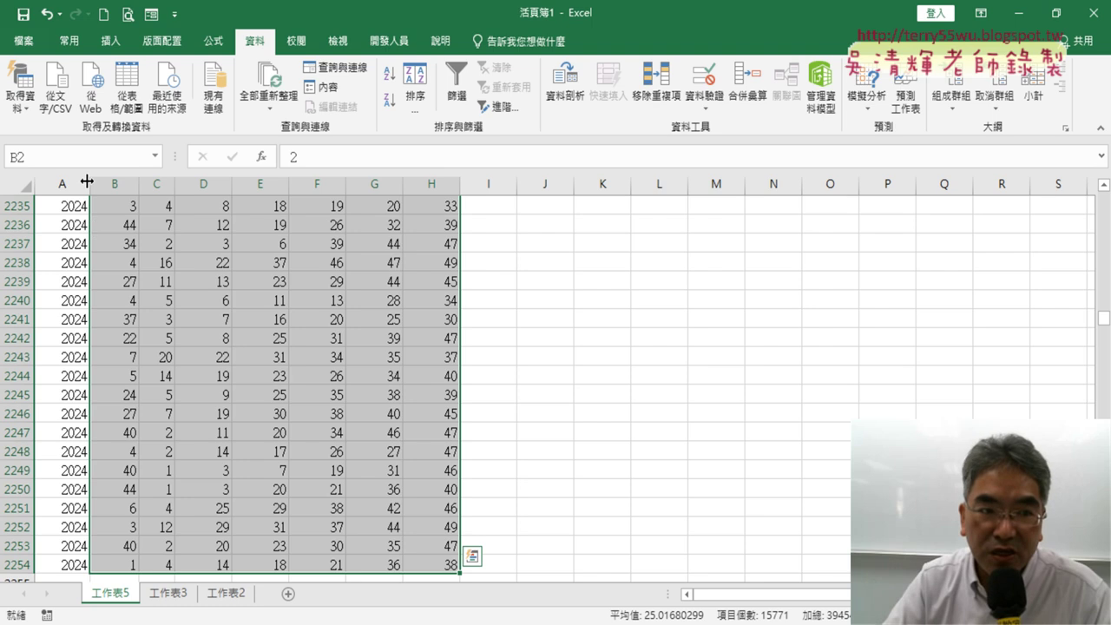
click(87, 158)
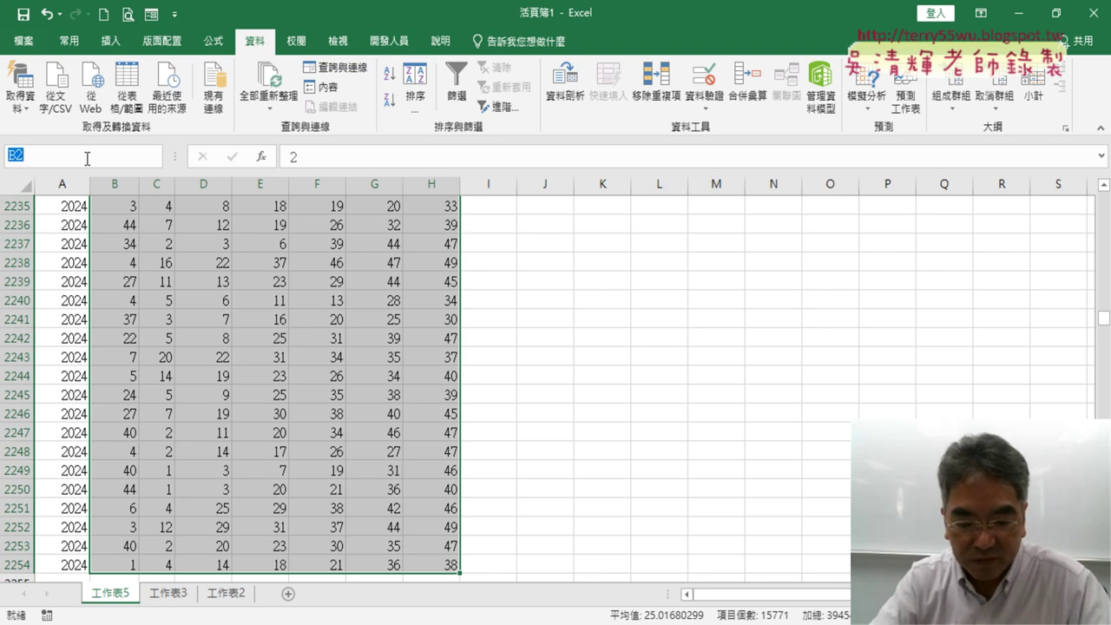
text(太樂透)
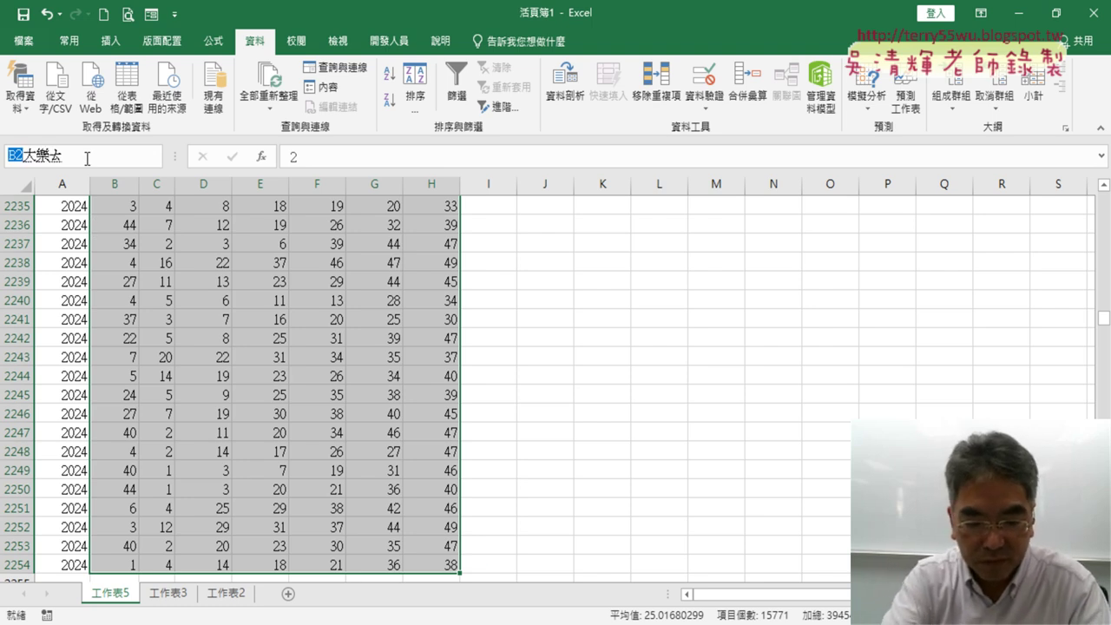
key(Return)
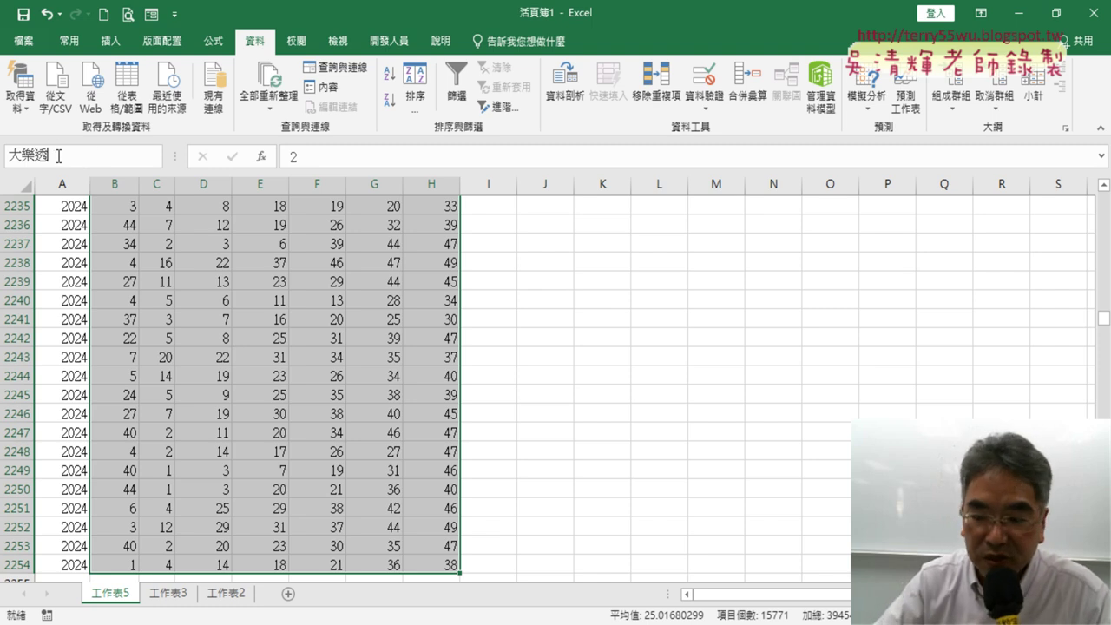
key(ctrl+BackSpace)
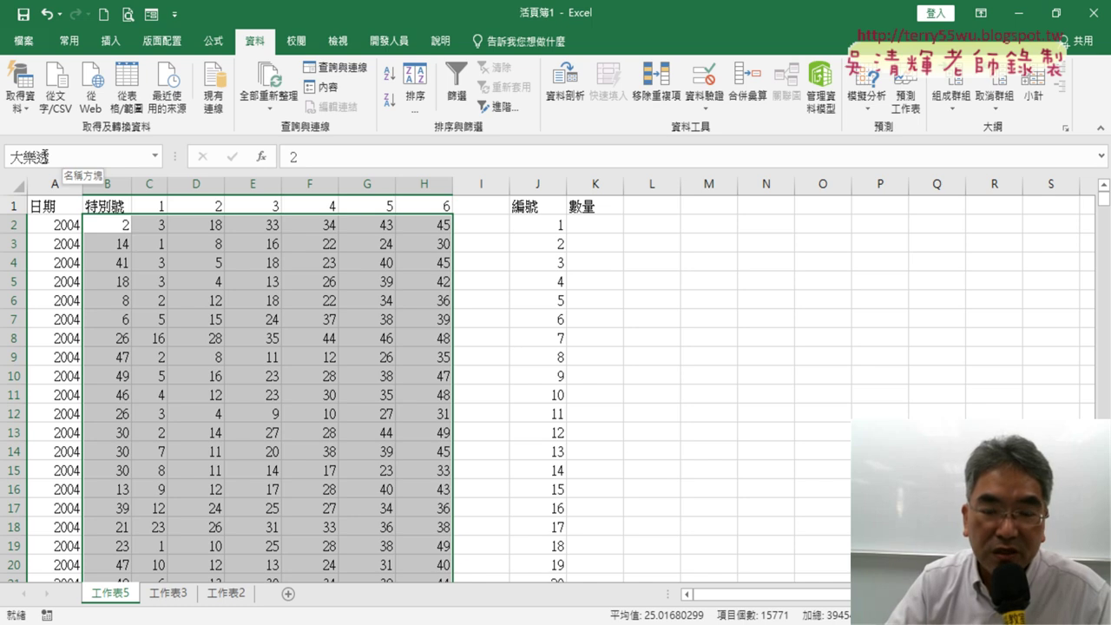
click(609, 228)
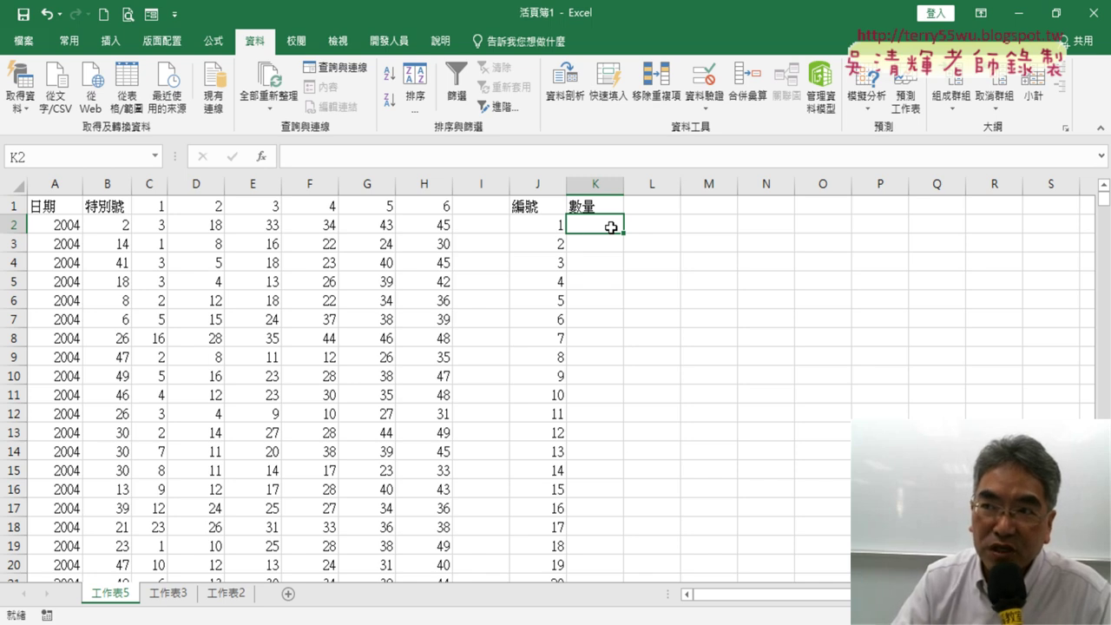
Insert the COUNTIF function into K2 from the Statistical category
click(262, 157)
click(819, 197)
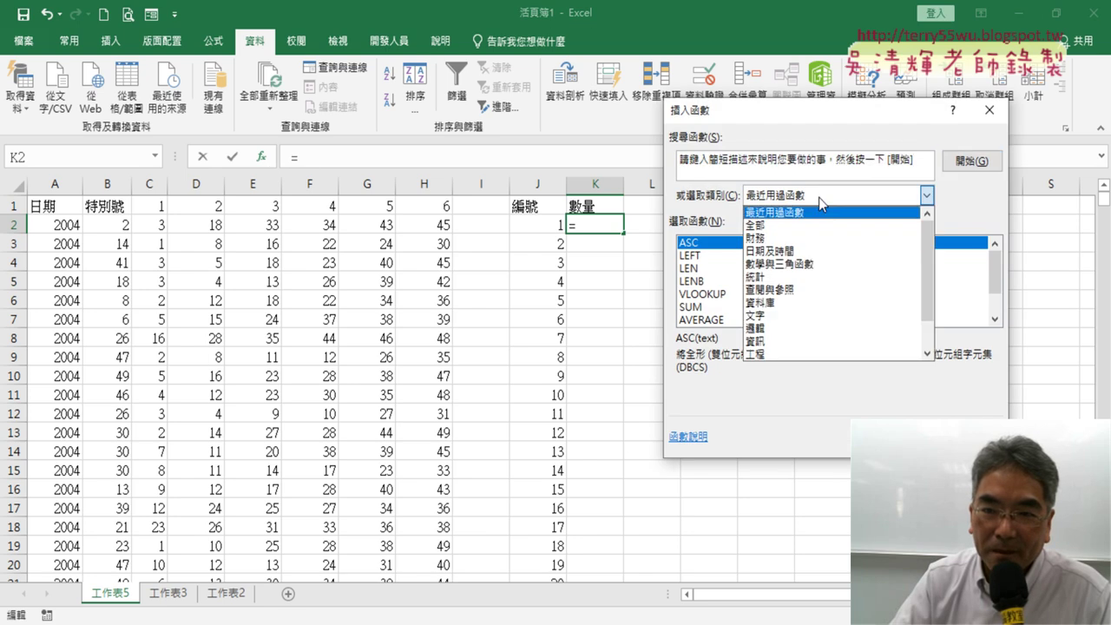
click(798, 280)
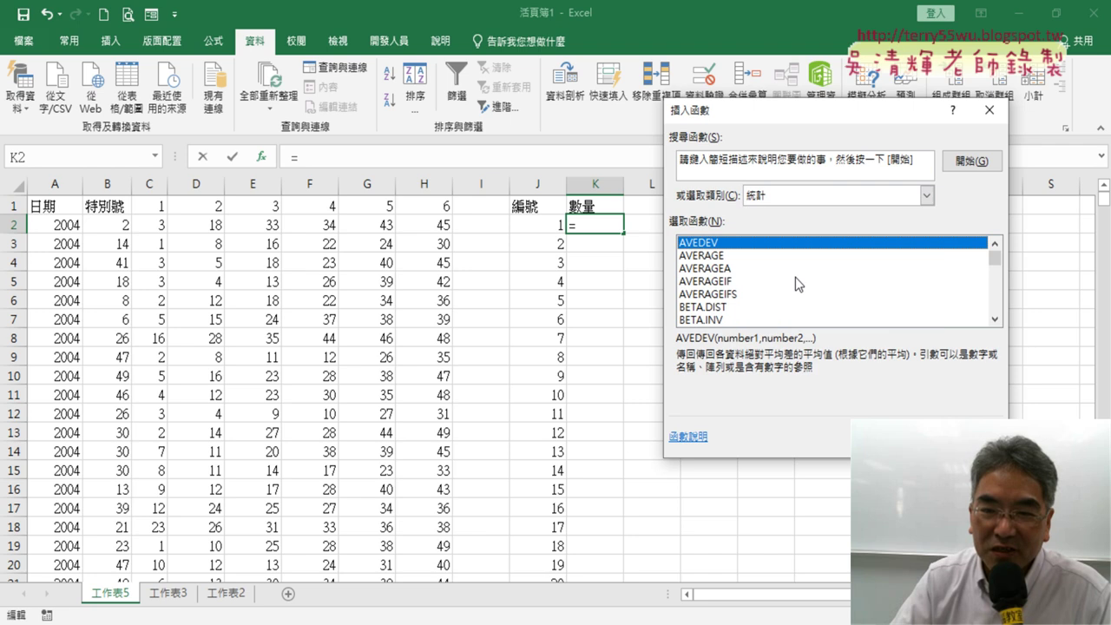
click(996, 320)
double_click(995, 320)
double_click(996, 319)
double_click(995, 320)
double_click(995, 319)
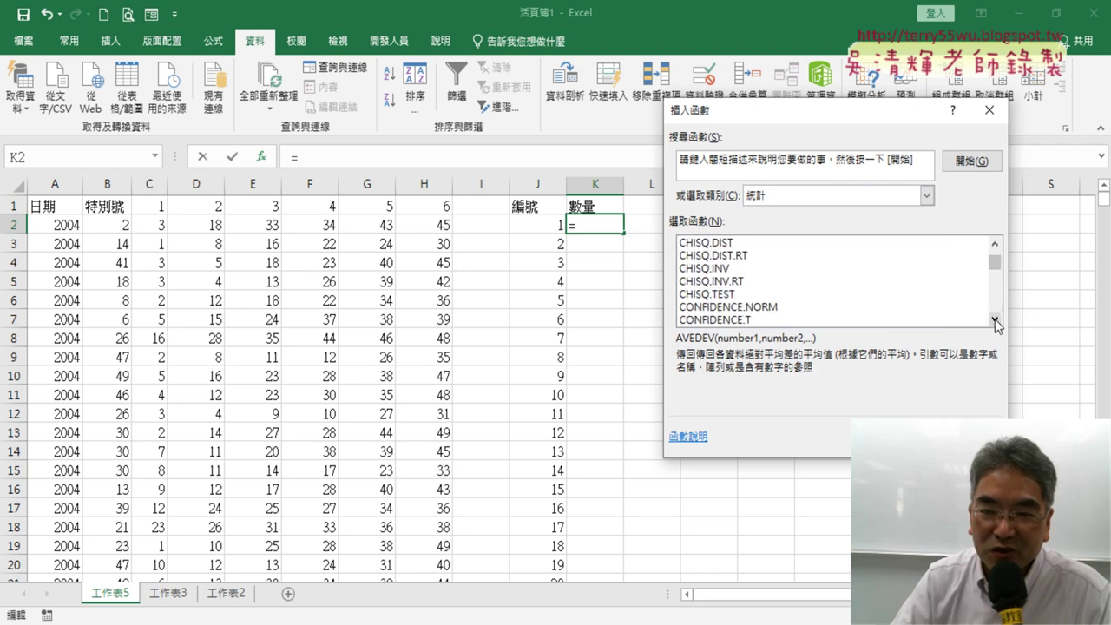
double_click(995, 320)
double_click(995, 319)
click(996, 320)
double_click(726, 307)
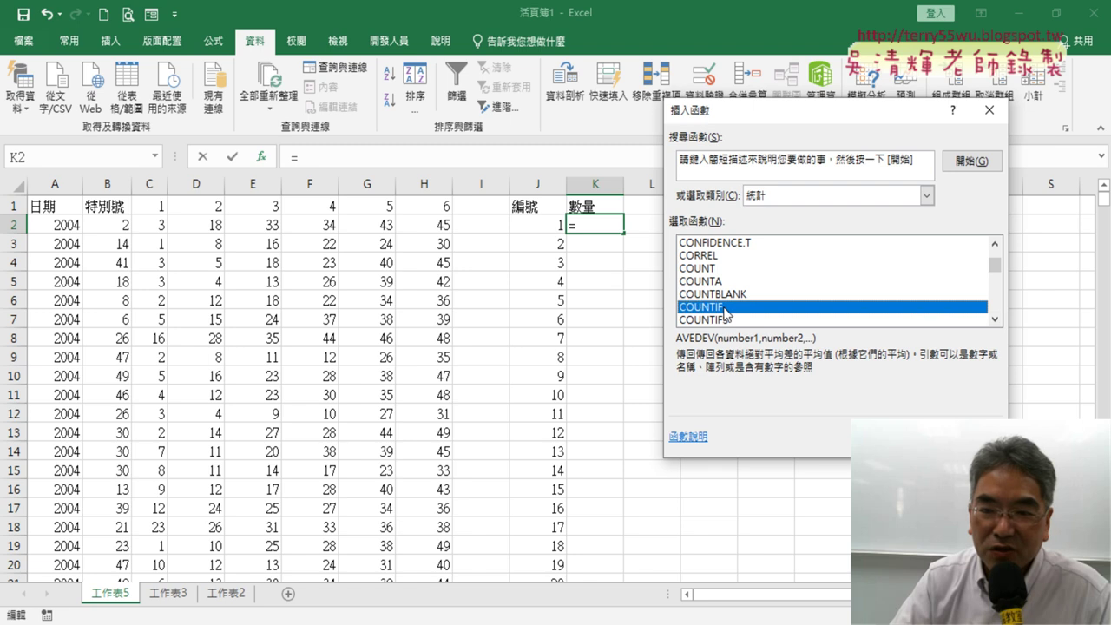
Set COUNTIF's range to the name 大樂透 and its criterion to J2, giving 336
drag(766, 162, 873, 167)
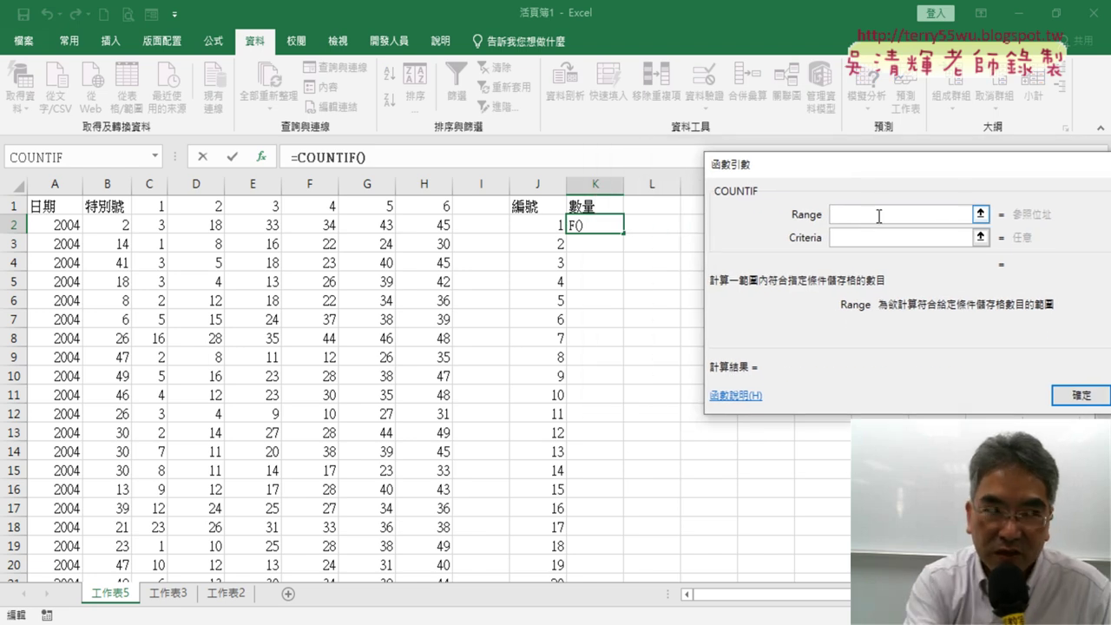
key(F3)
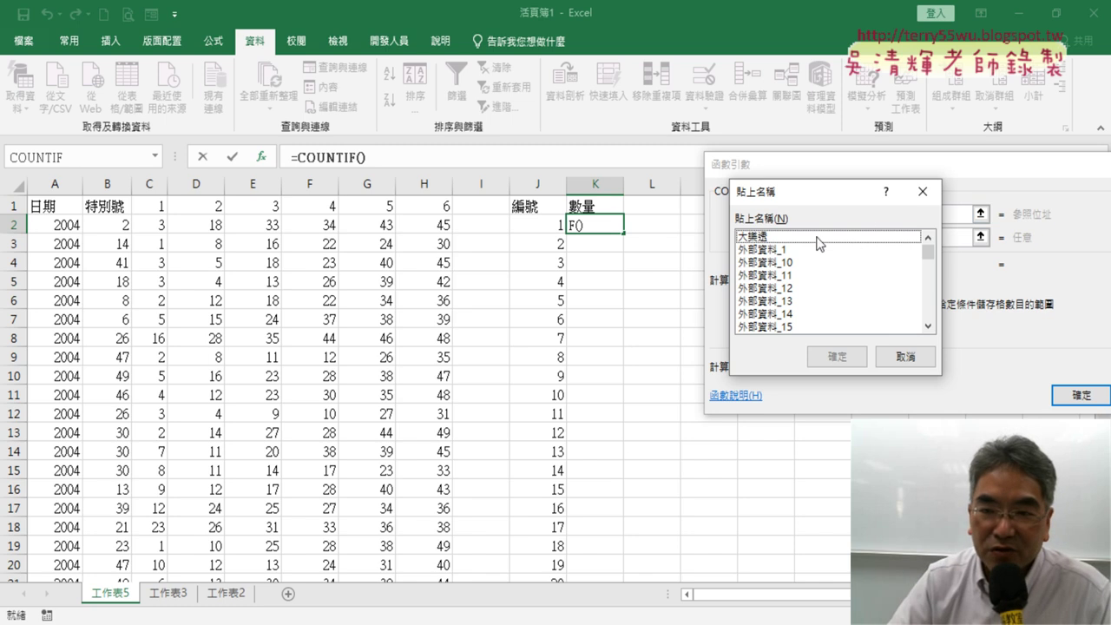
click(812, 237)
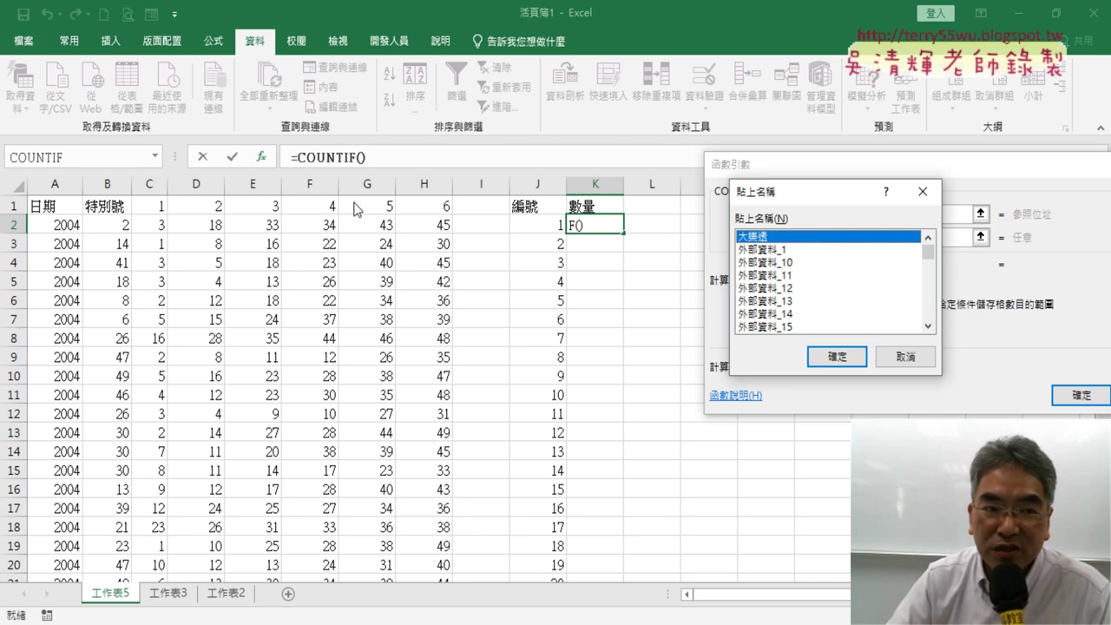
click(847, 359)
click(875, 240)
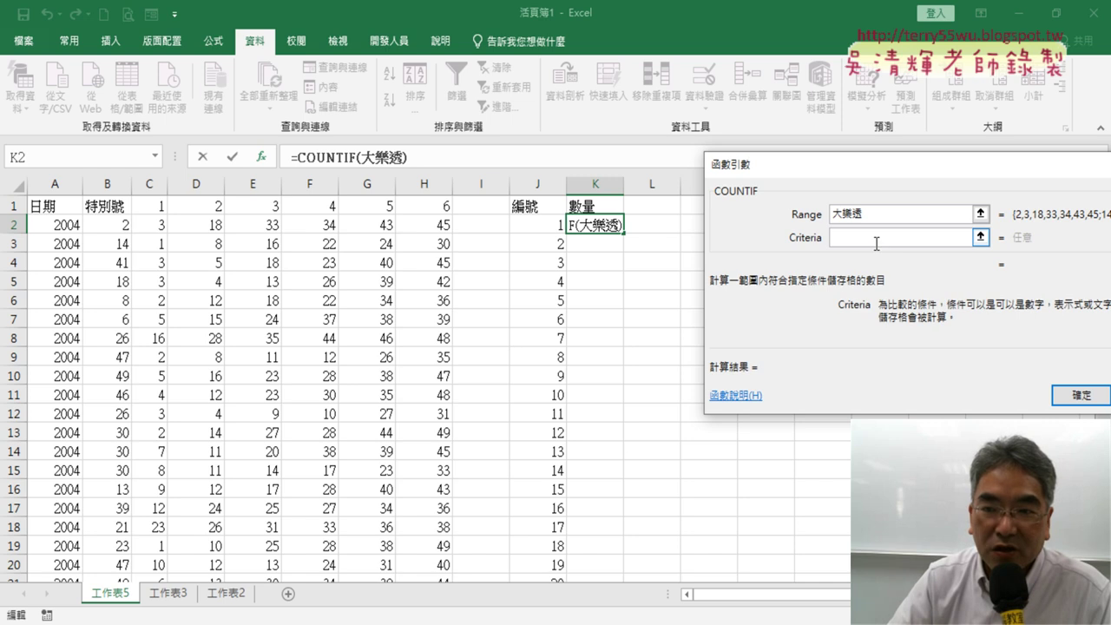
click(536, 226)
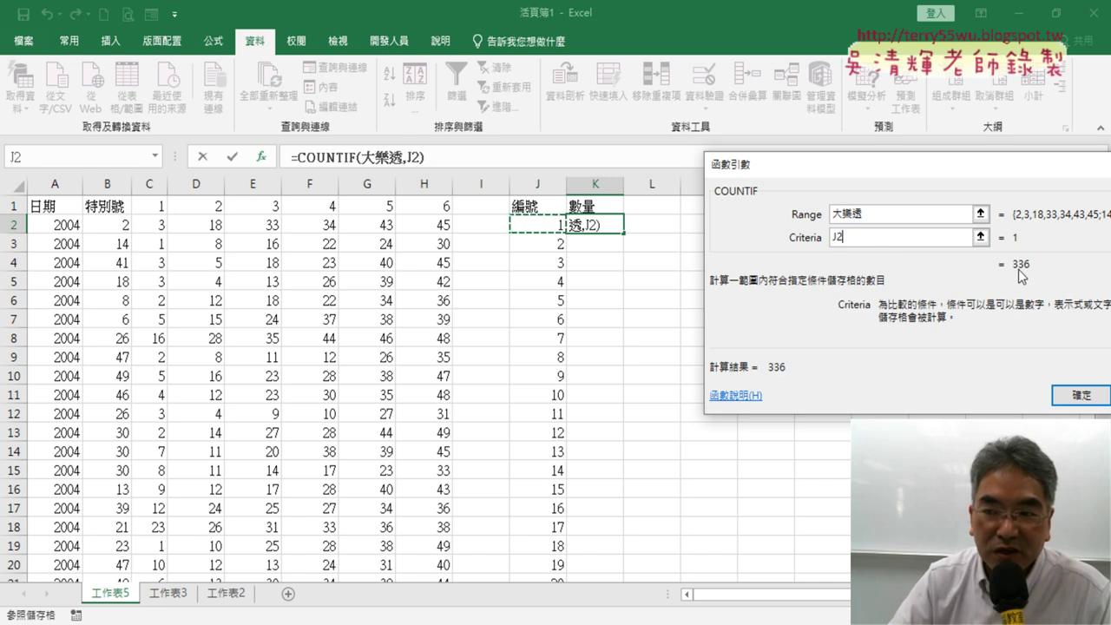
click(1081, 395)
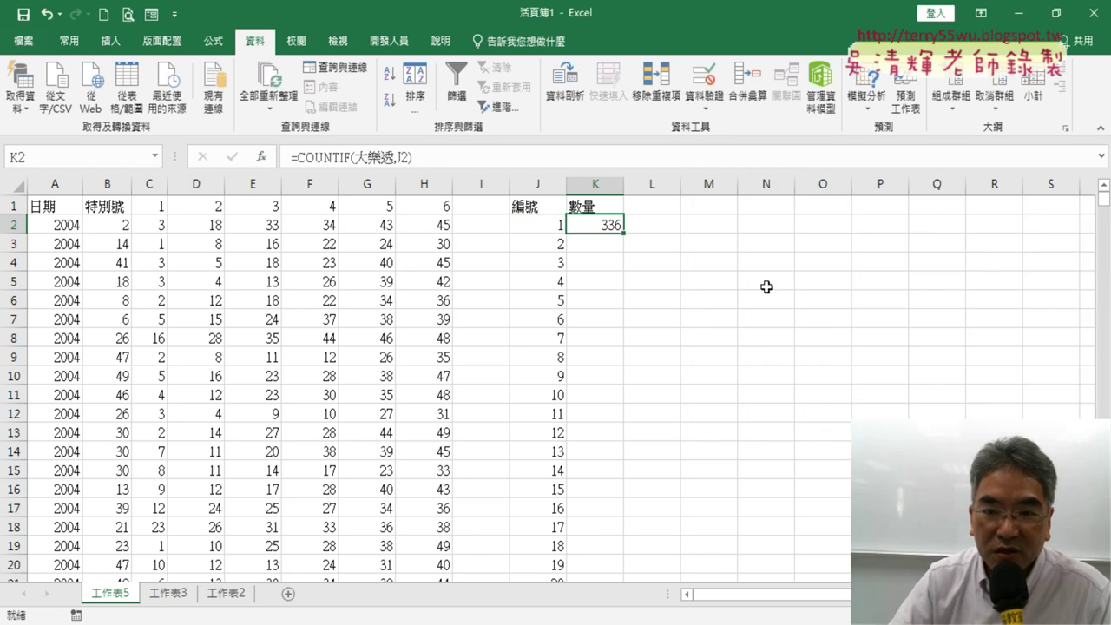
Copy the COUNTIF formula down to K50 and sort by 數量 largest to smallest
double_click(624, 235)
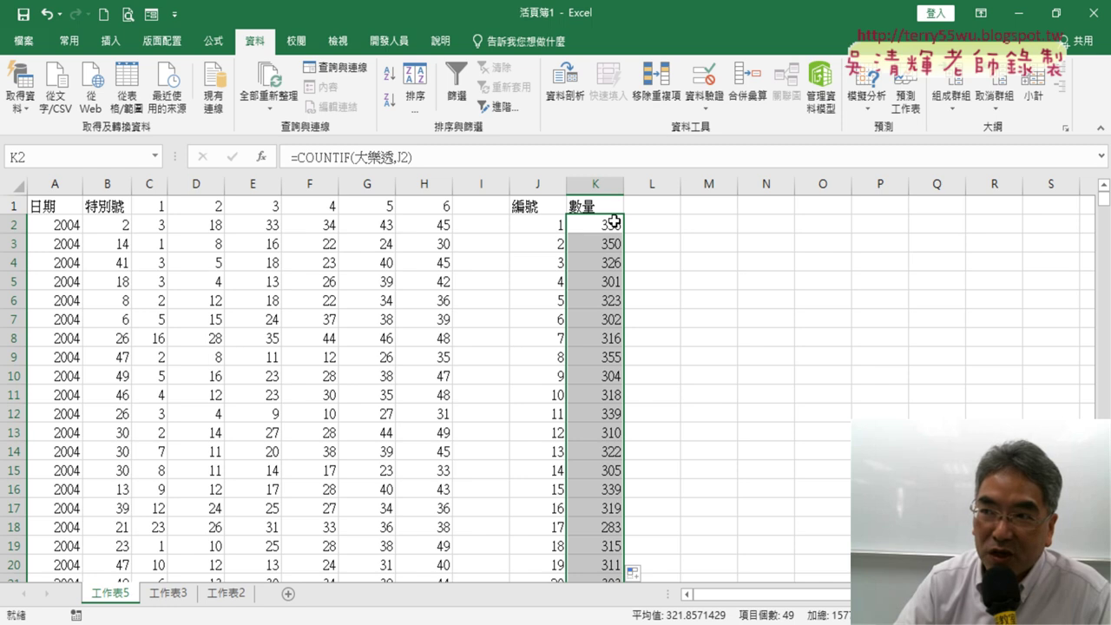
click(608, 210)
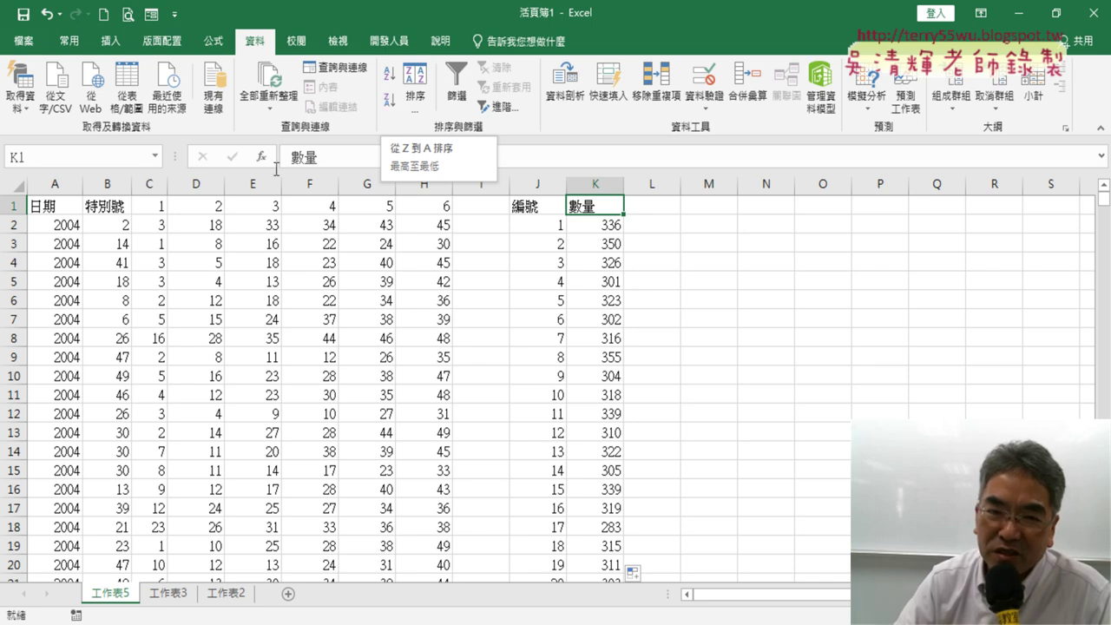
click(390, 105)
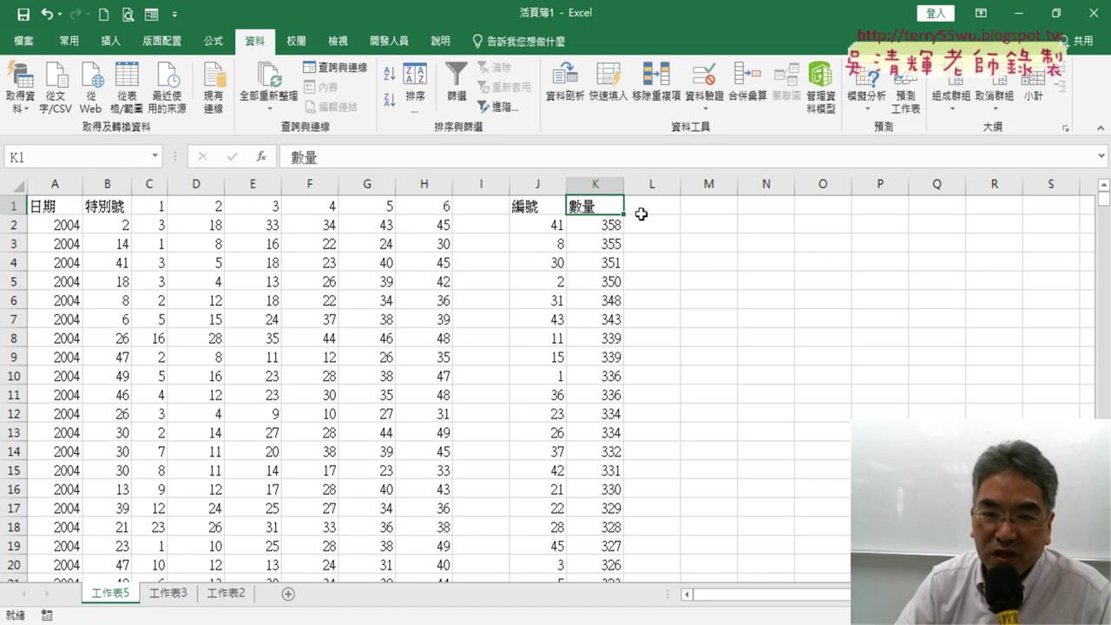
click(547, 225)
drag(548, 266, 543, 337)
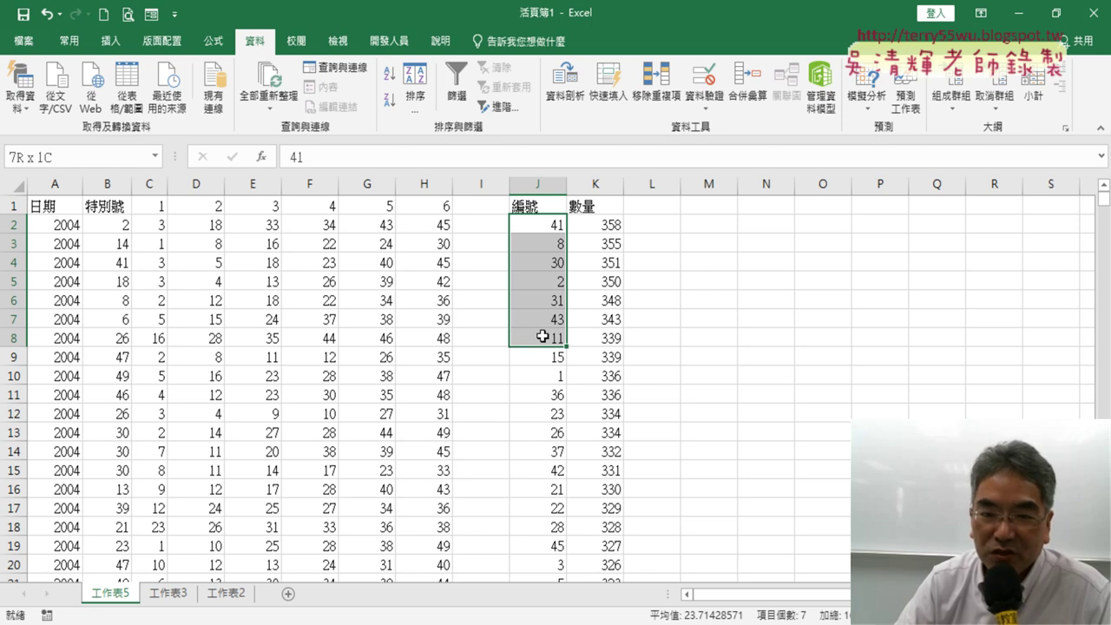
drag(542, 337, 542, 337)
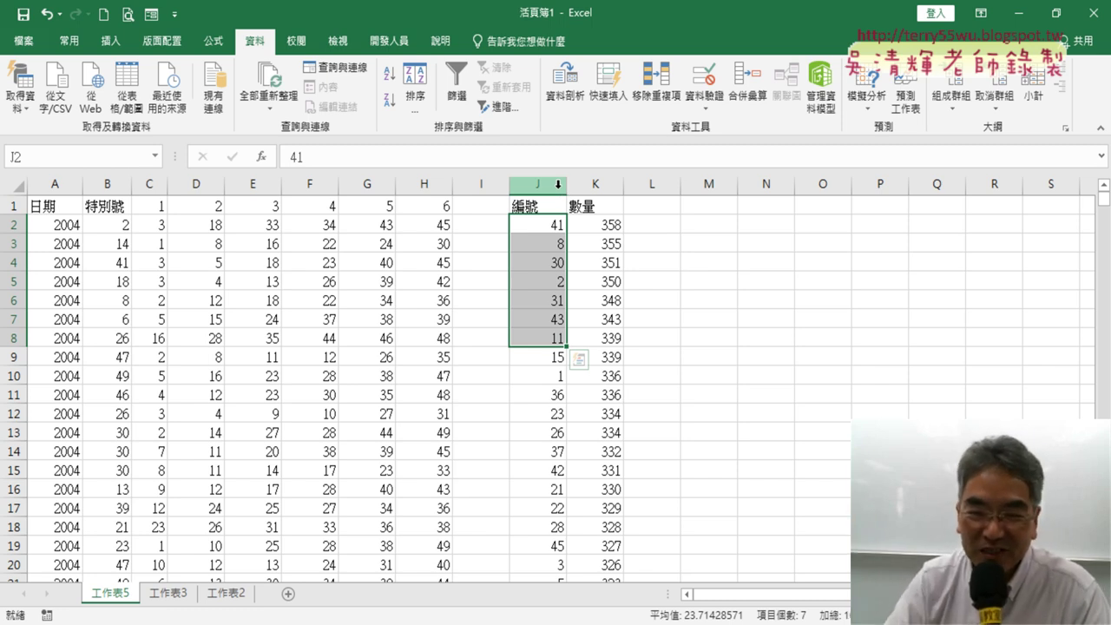
click(605, 226)
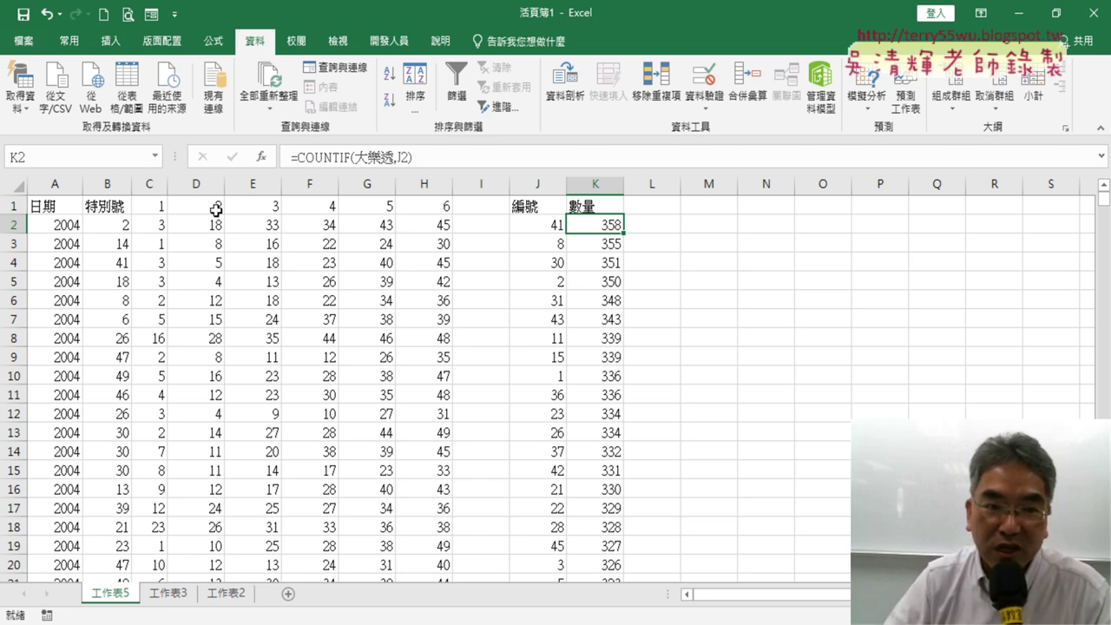
Select columns C to H, then highlight 大樂透 in K2's =COUNTIF(大樂透,J2) formula
click(162, 188)
drag(162, 188, 443, 184)
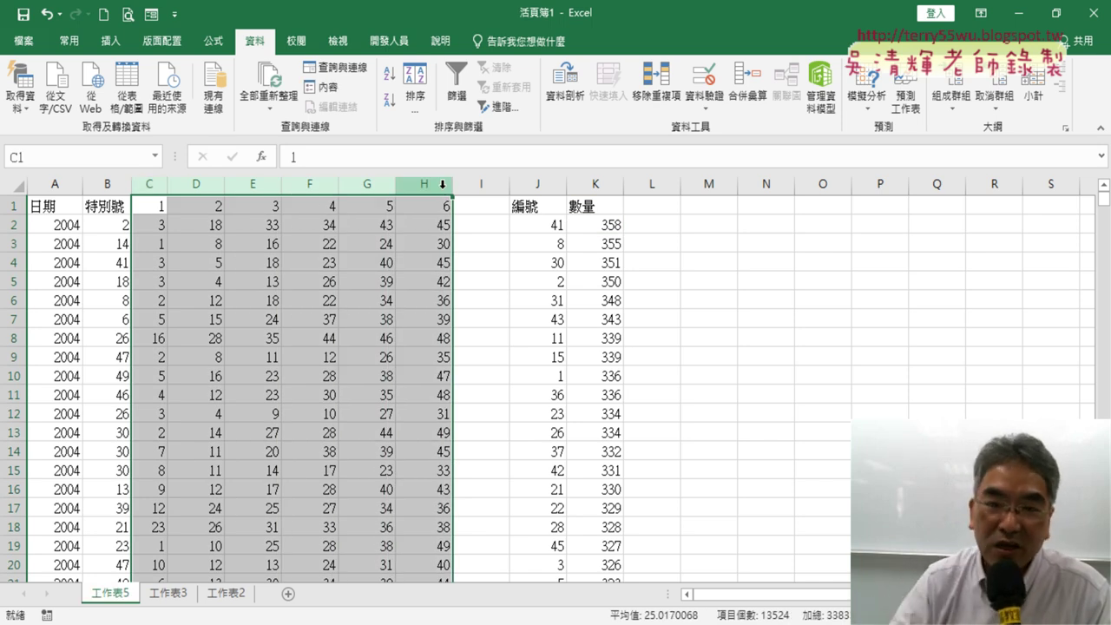
click(607, 225)
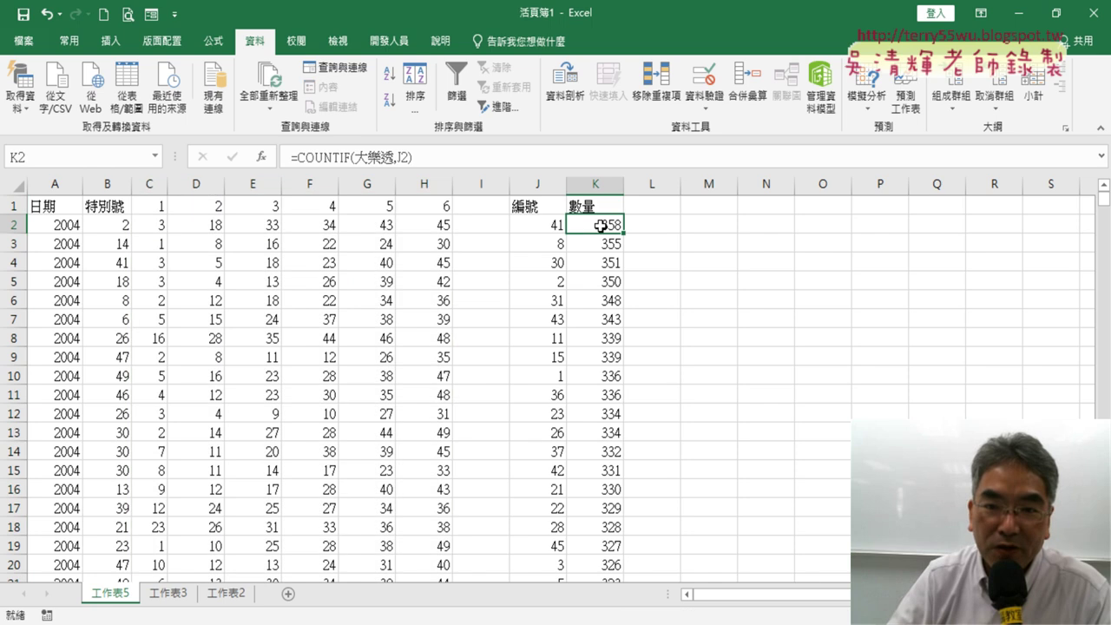
click(357, 157)
drag(354, 157, 396, 156)
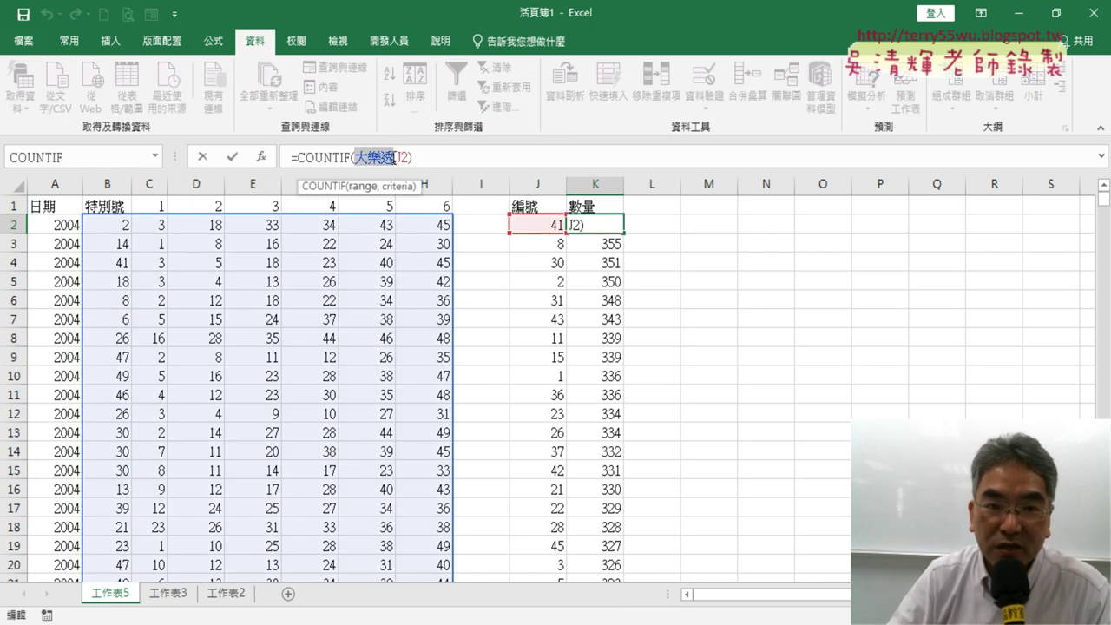